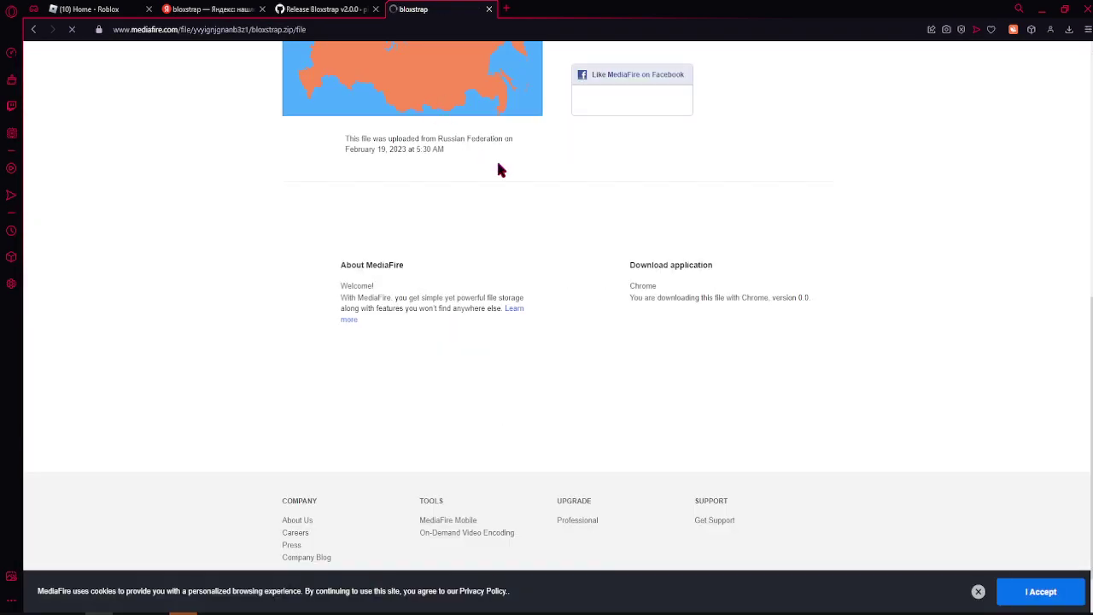
scroll(542, 220, up, 5)
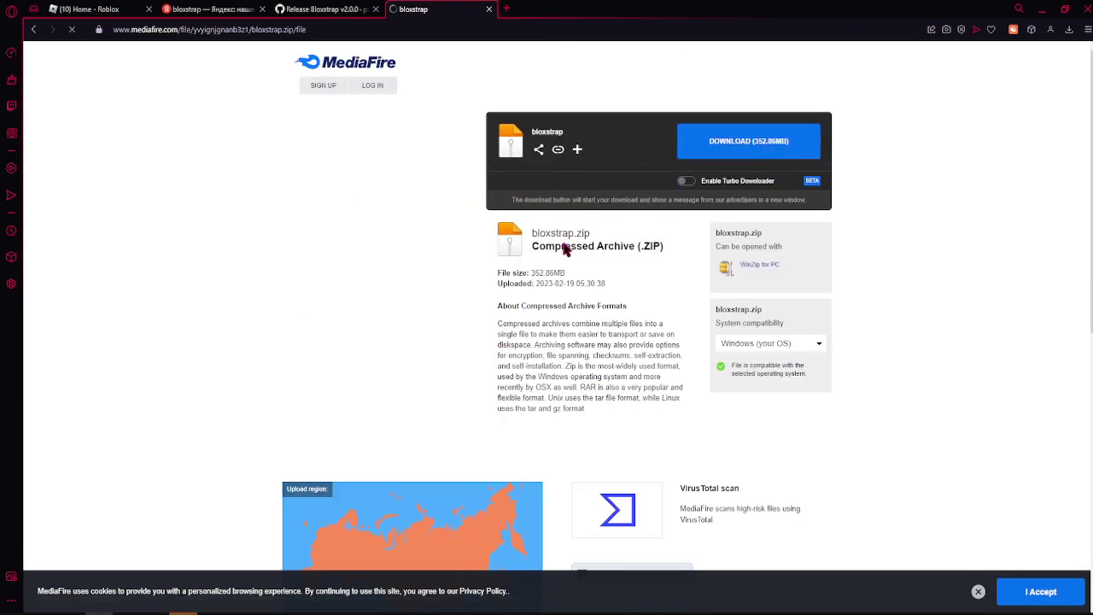
drag(537, 240, 591, 238)
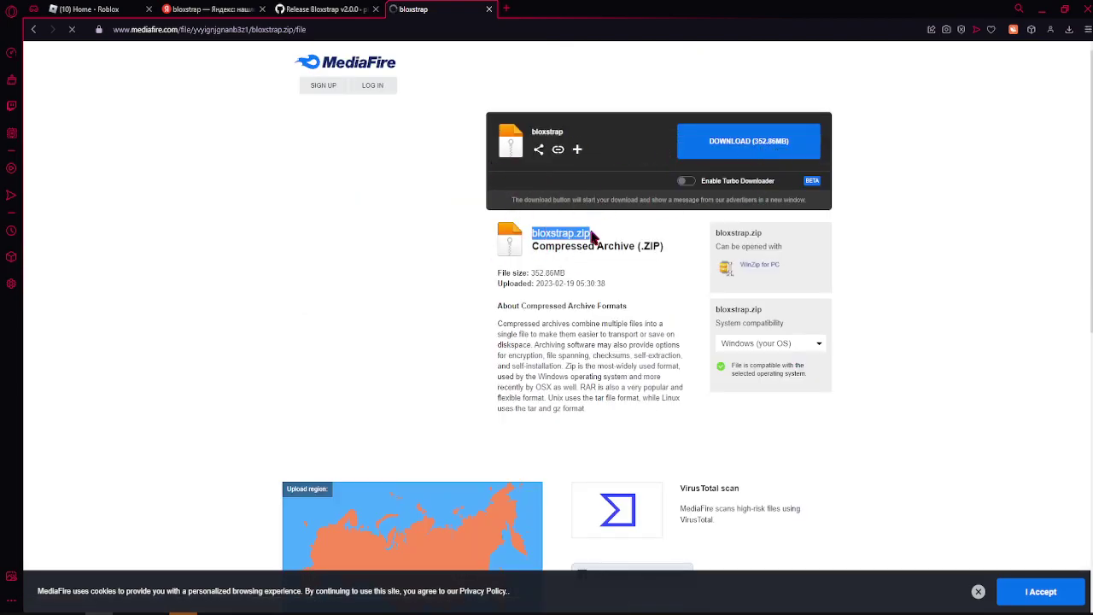
click(534, 249)
double_click(559, 246)
click(603, 144)
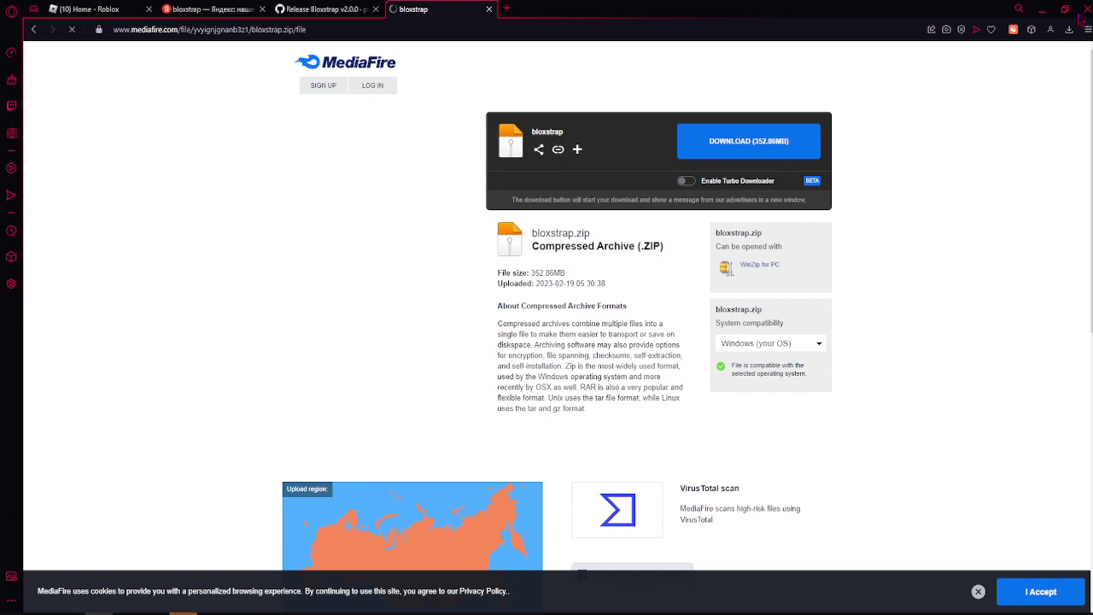
Bring up File Explorer and browse from This PC into drive C
mouse_move(61, 612)
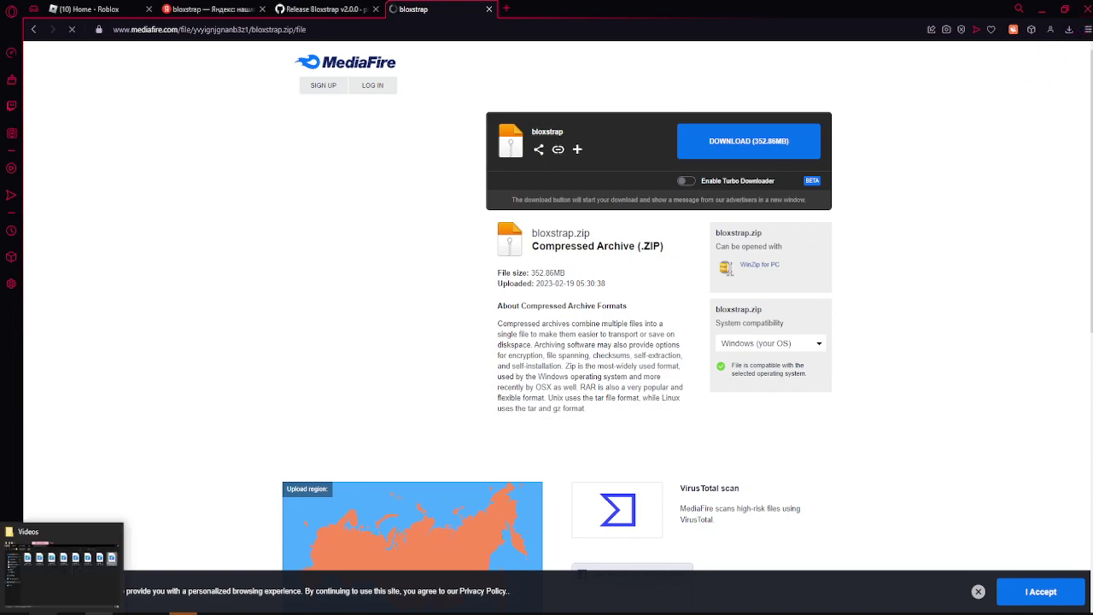
click(51, 587)
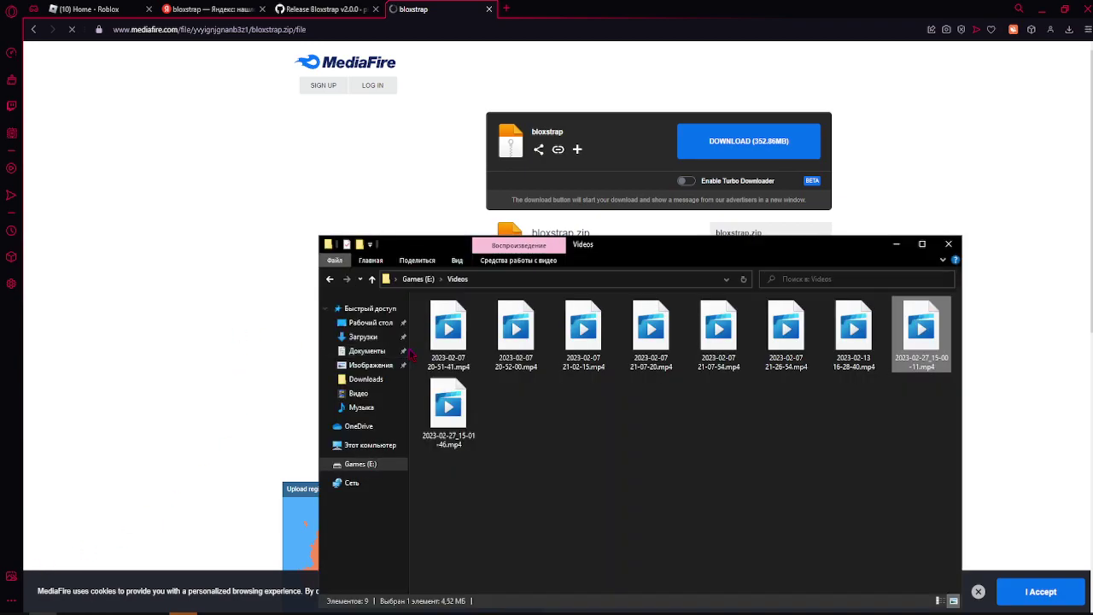
click(363, 445)
double_click(466, 437)
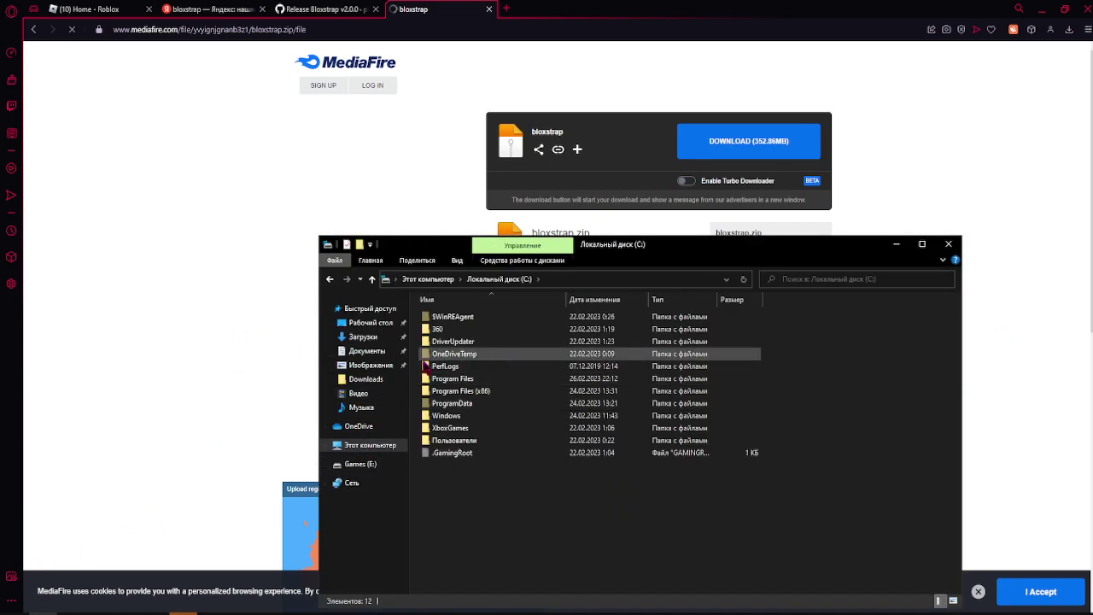
Go through Пользователи, the home folder, AppData and Local into Bloxstrap, selecting Bloxstrap.exe
double_click(445, 441)
double_click(440, 317)
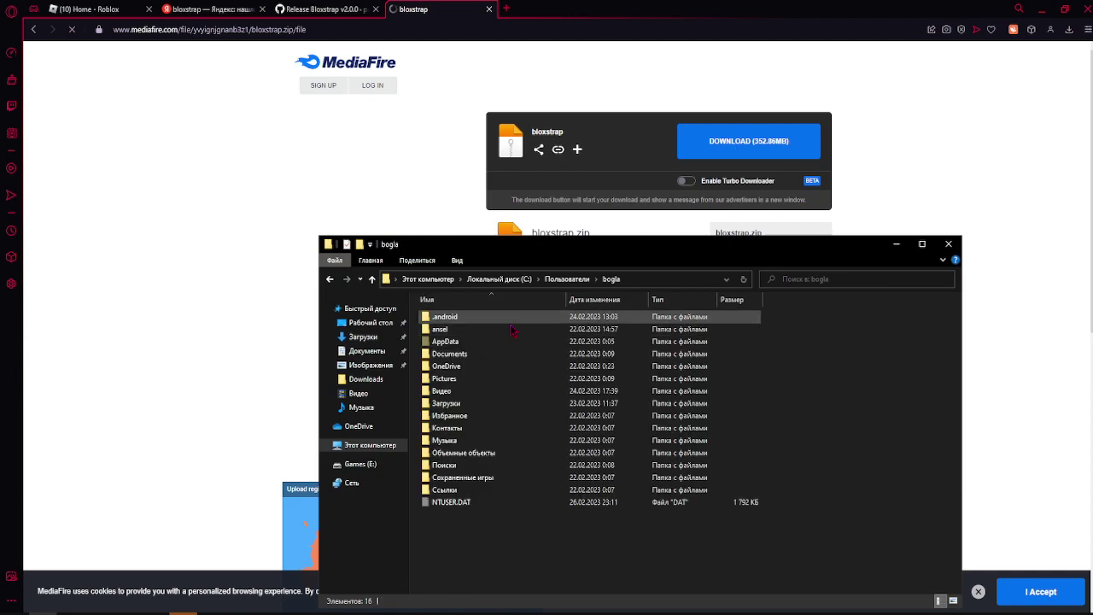
double_click(444, 341)
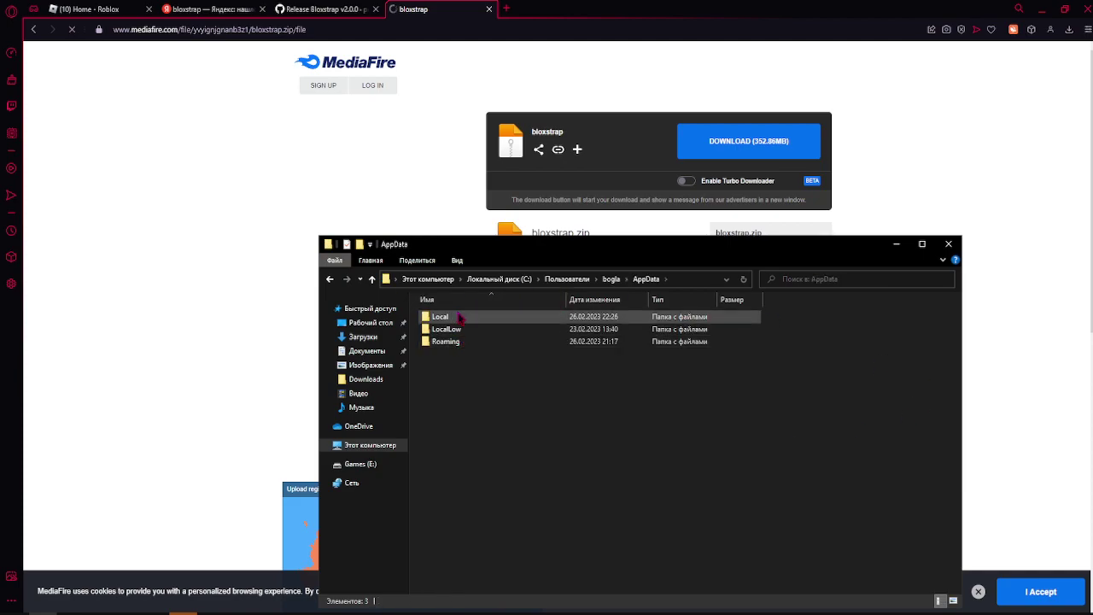
double_click(441, 317)
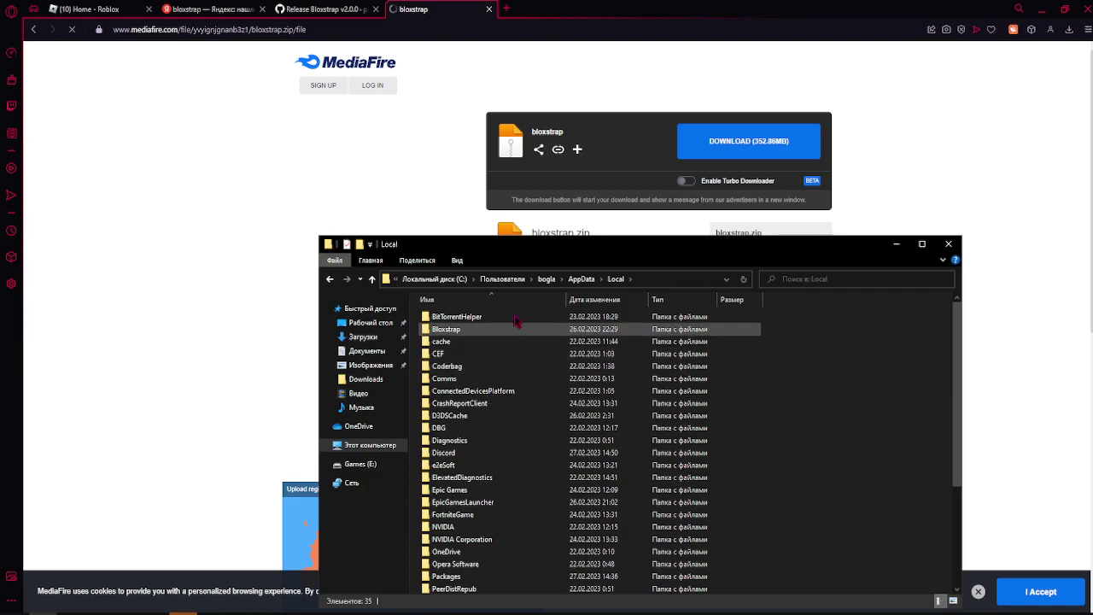
double_click(437, 331)
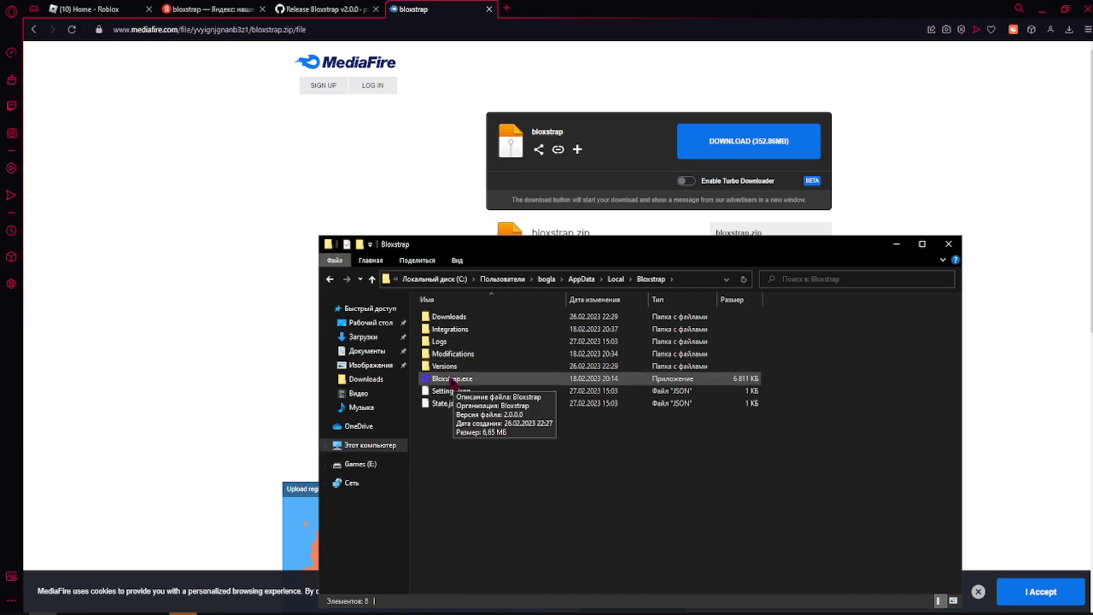
click(451, 384)
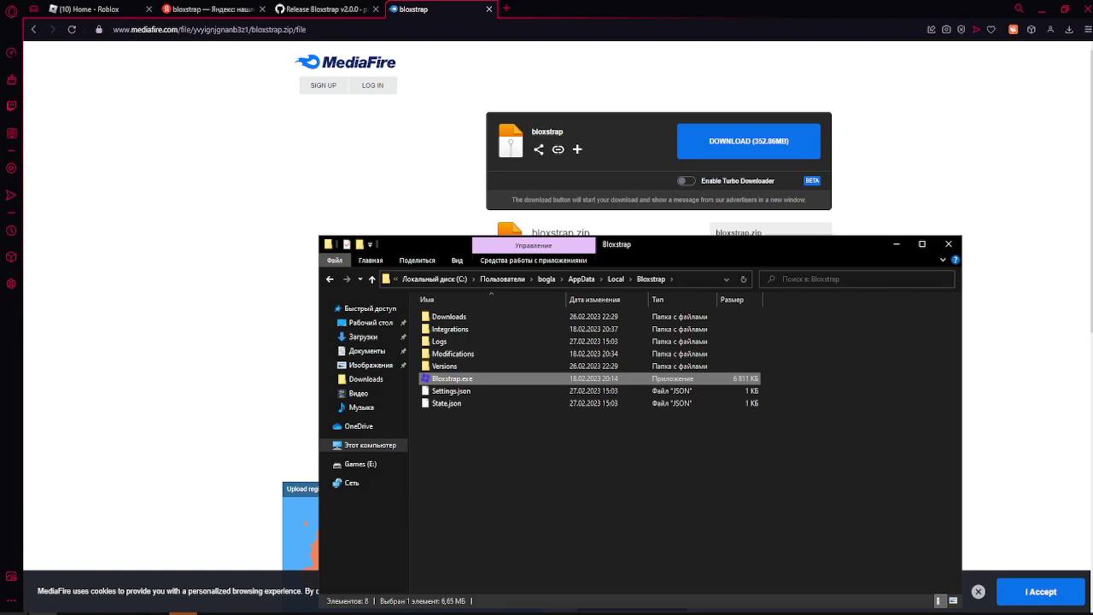
click(12, 608)
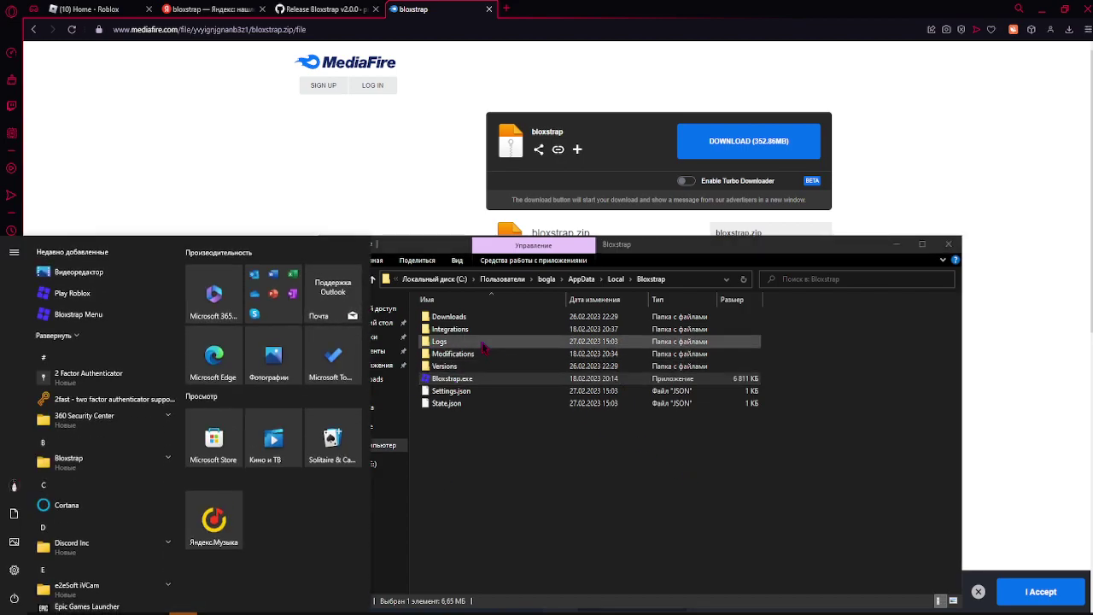
Launch Bloxstrap Menu and look over Discord Rich Presence and ReShade on Integrations
click(73, 314)
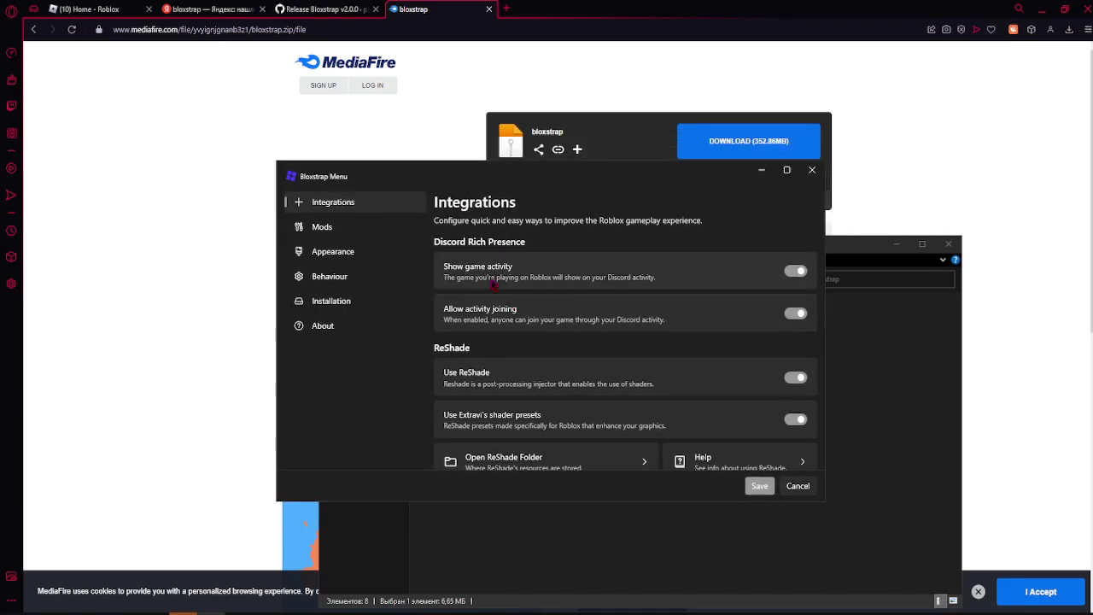
scroll(606, 282, down, 2)
scroll(615, 284, up, 2)
mouse_move(126, 612)
click(126, 564)
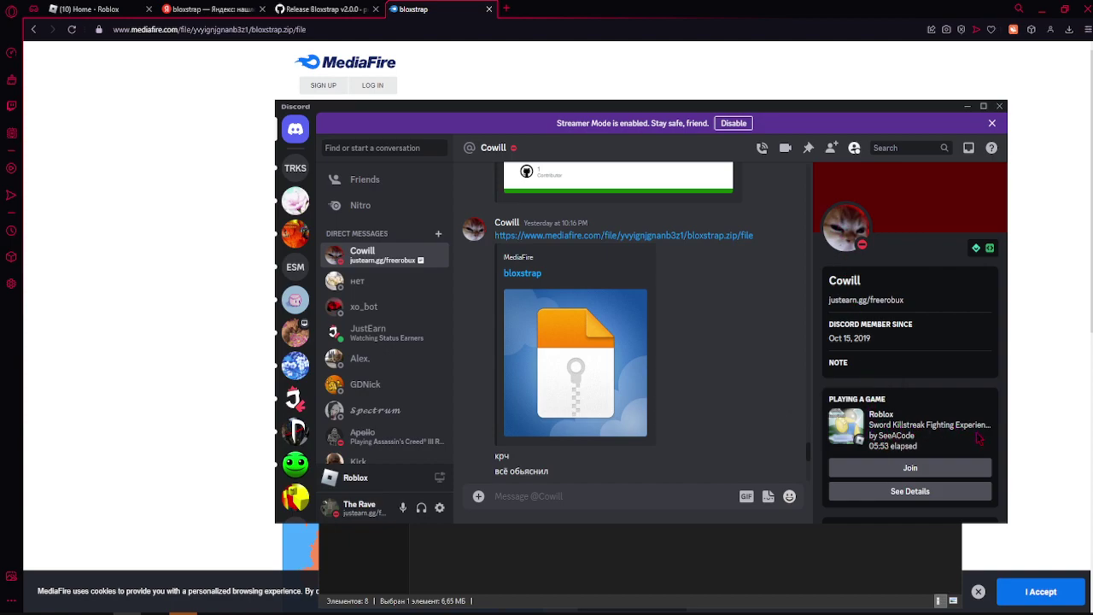
Try See Details and Join on the contact's Roblox game, cancelling both HOLD UP prompts
click(914, 491)
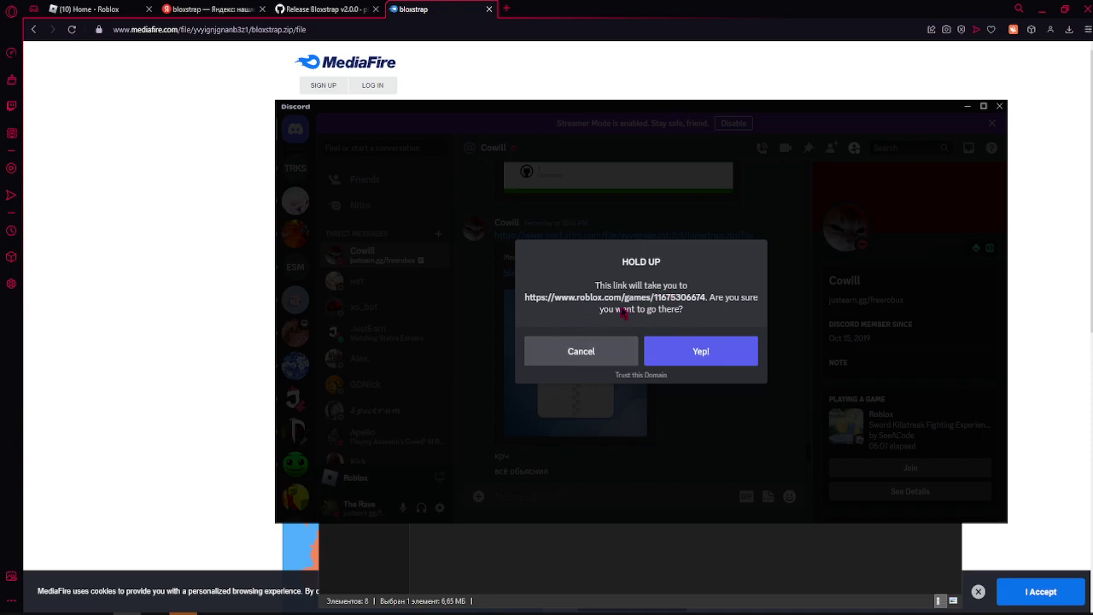
click(591, 353)
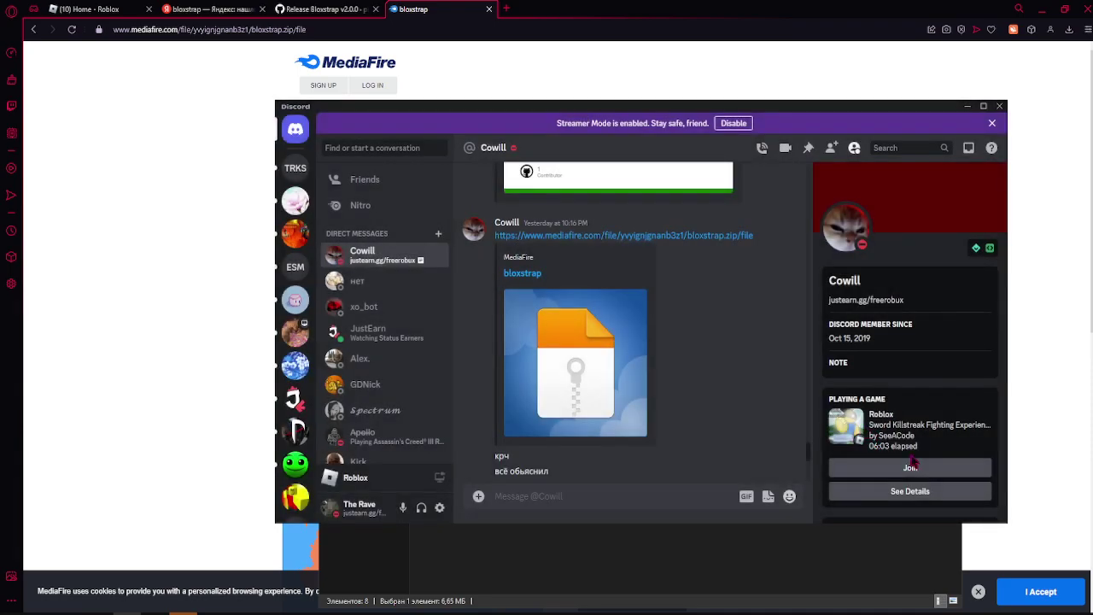
click(905, 468)
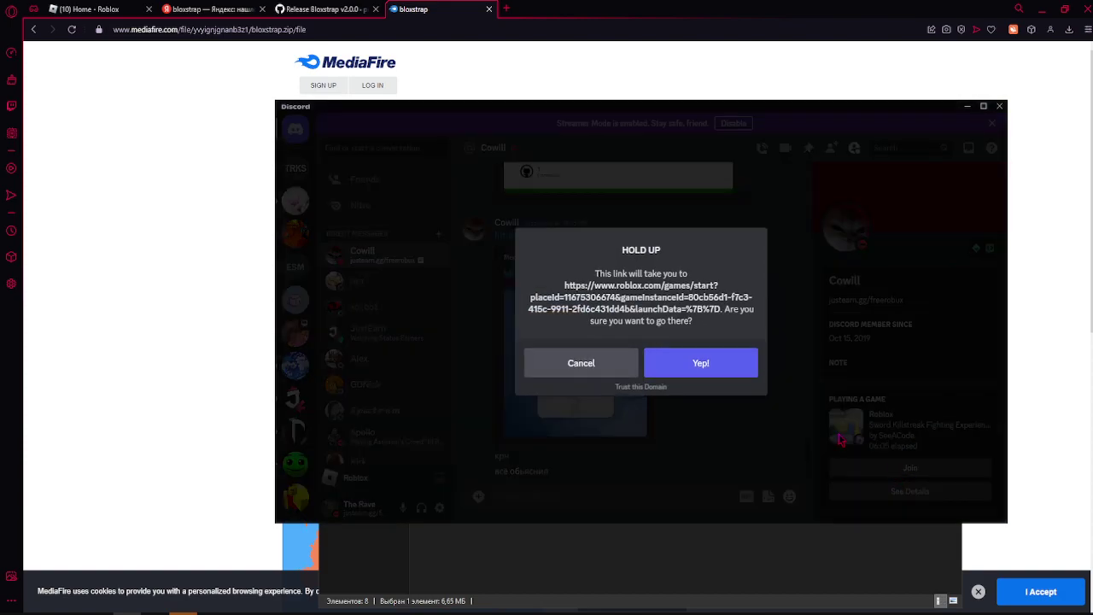
click(590, 360)
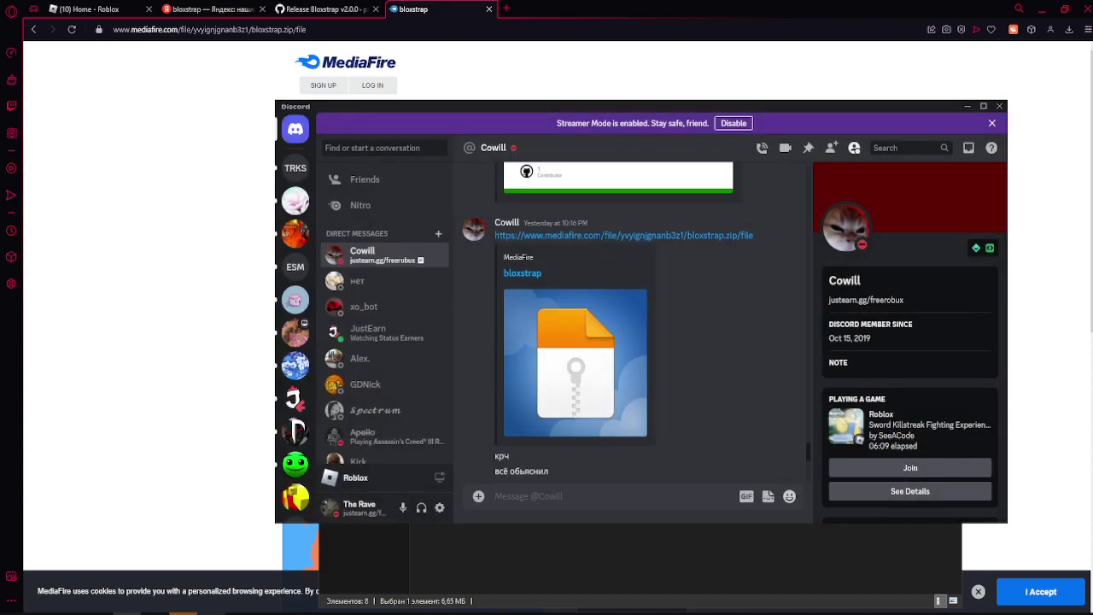
Scroll Bloxstrap's Integrations page down to FPS Unlocking and Custom Integrations
scroll(632, 273, down, 2)
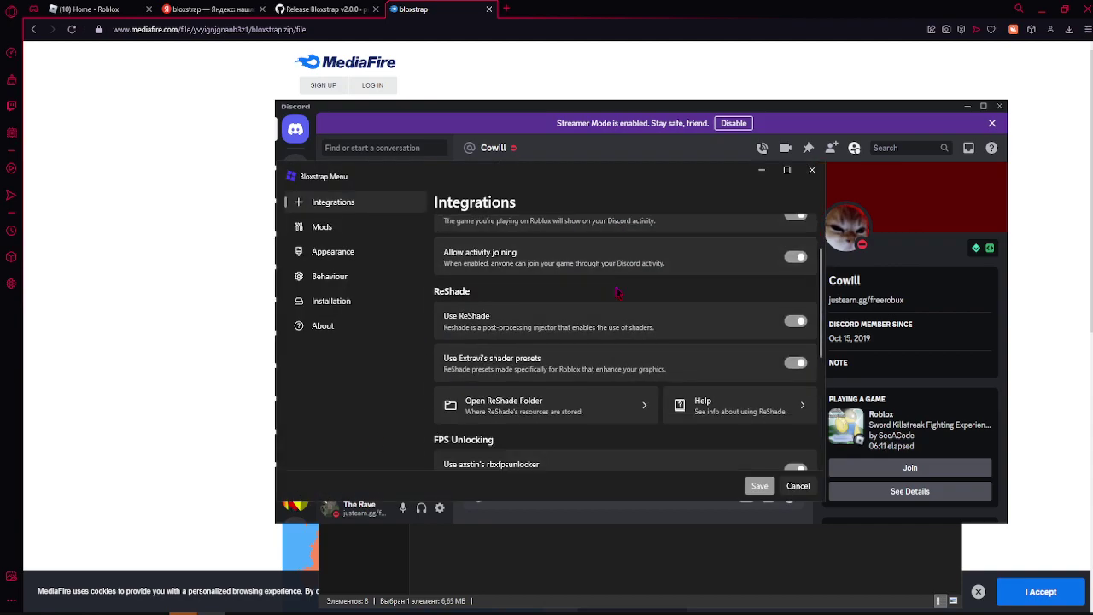
scroll(501, 322, down, 1)
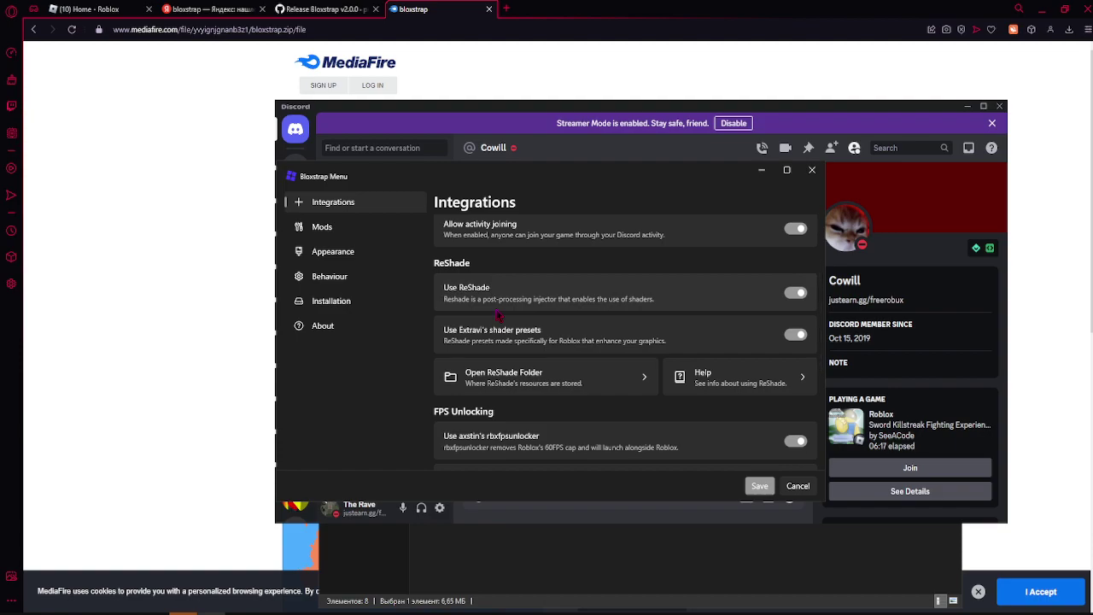
scroll(500, 316, down, 6)
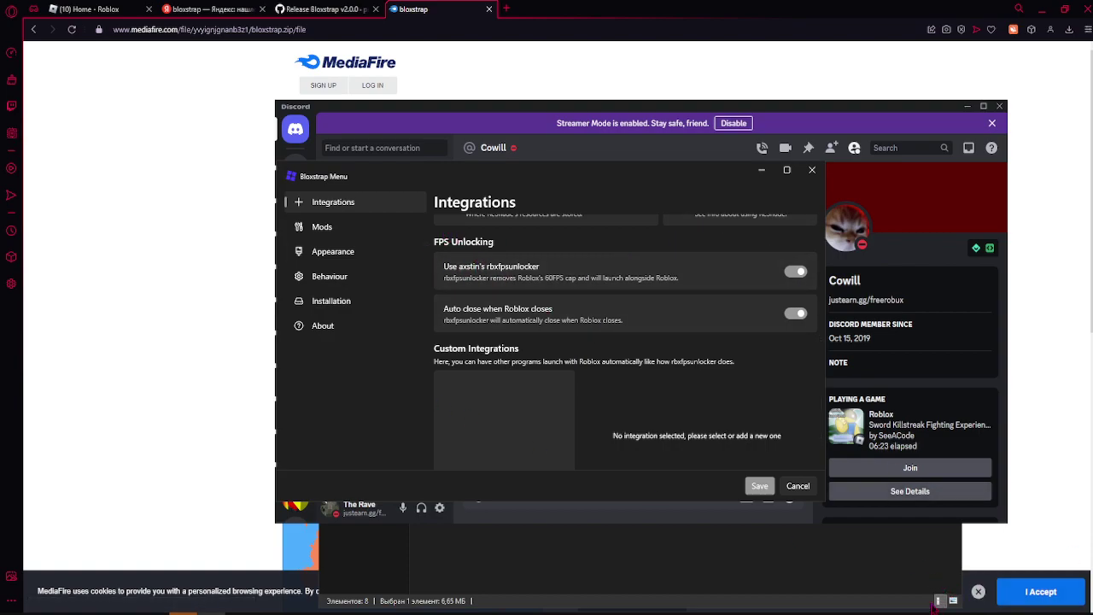
click(946, 613)
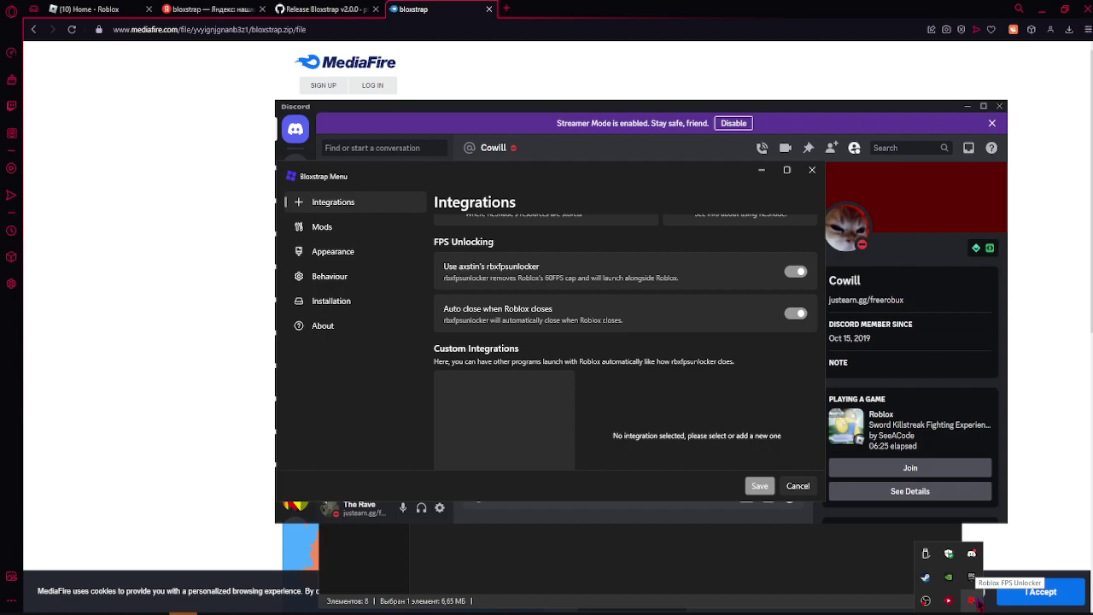
Open the rbxfpsunlocker tray menu and choose from its FPS Cap list
right_click(980, 603)
mouse_move(1002, 523)
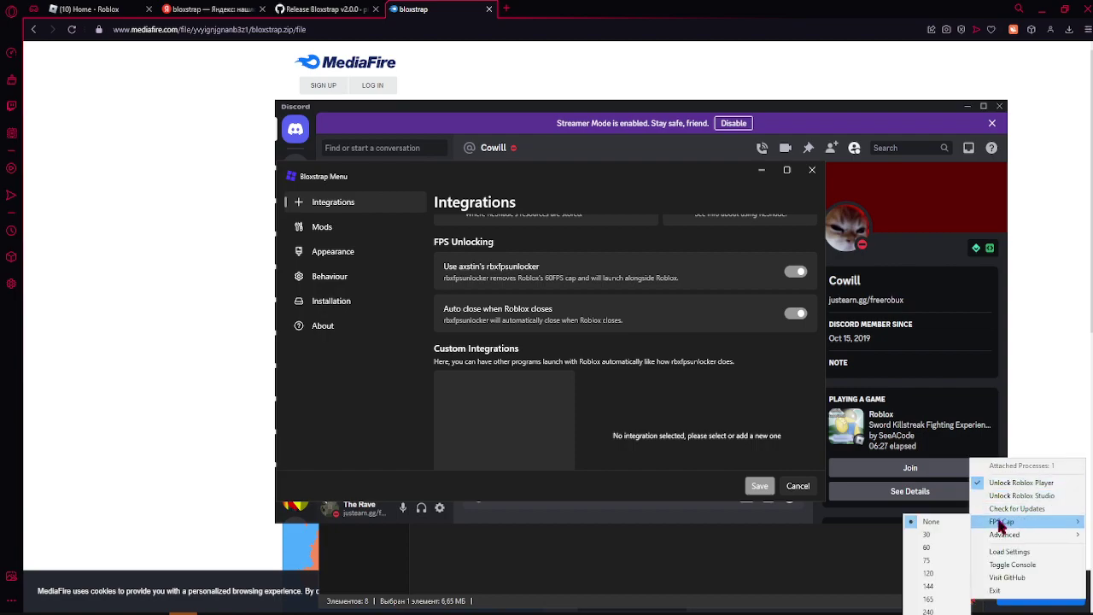
click(943, 610)
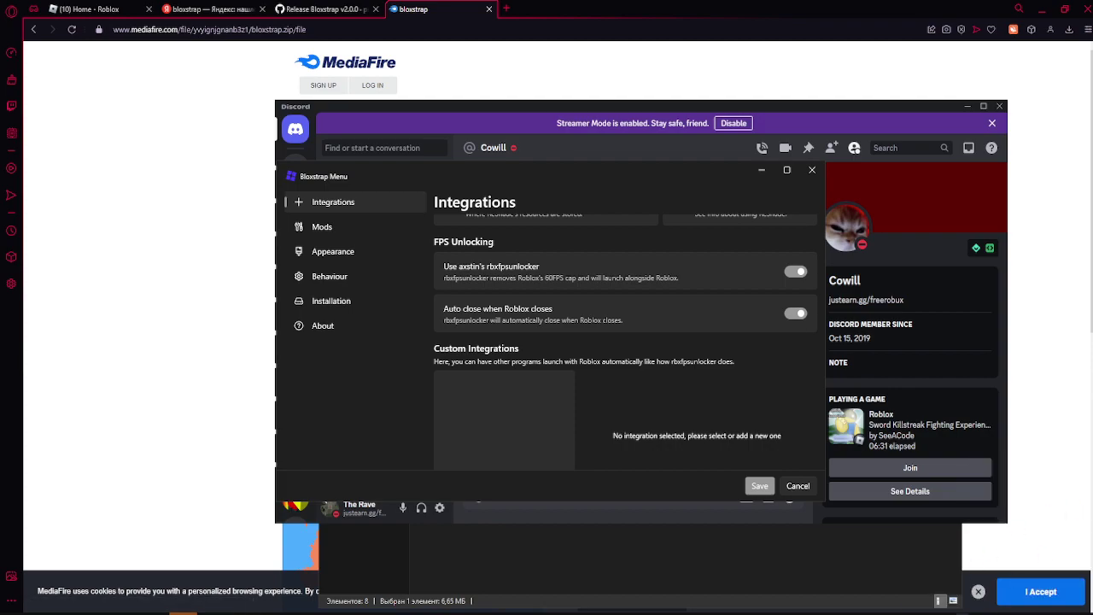
Enable Unlock Roblox Studio in rbxfpsunlocker and look over its Advanced options
click(943, 612)
right_click(971, 601)
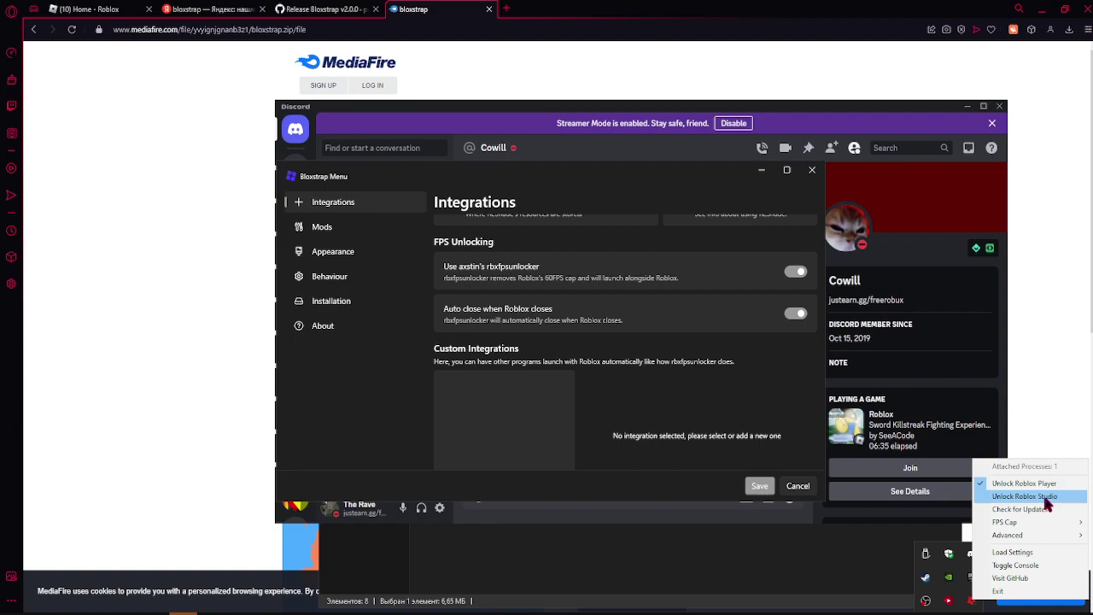
click(1025, 496)
click(943, 612)
right_click(971, 602)
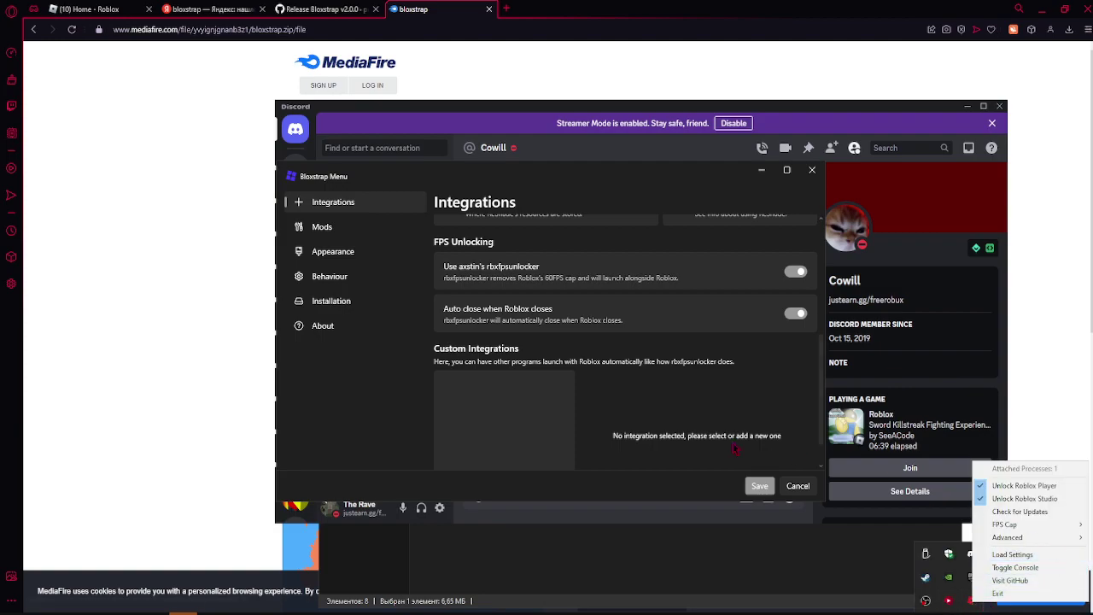
mouse_move(1010, 544)
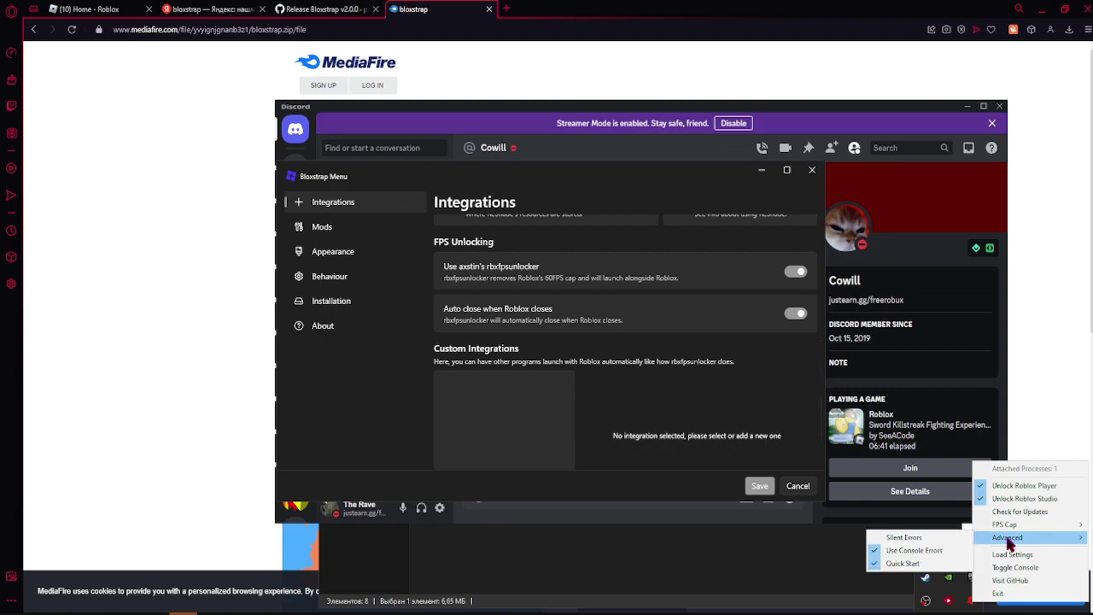
click(686, 381)
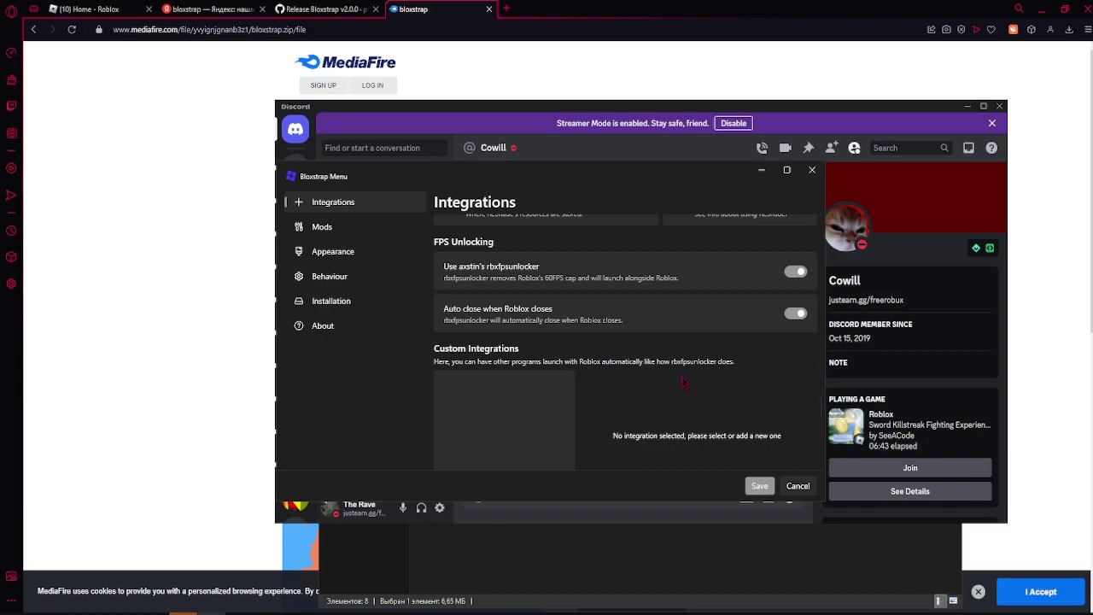
scroll(642, 330, down, 1)
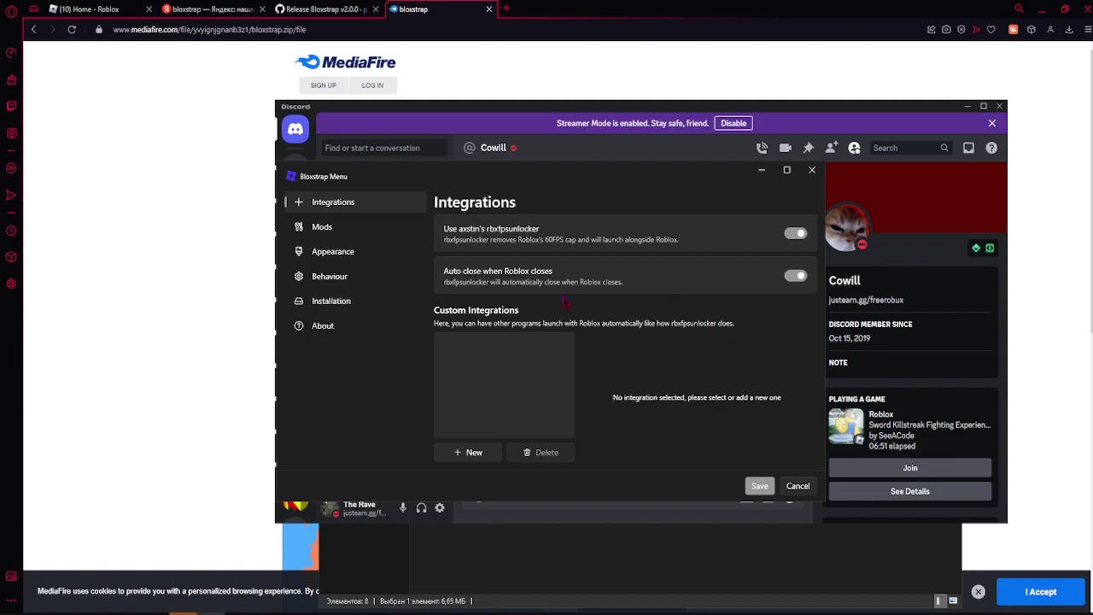
Check rbxfpsunlocker's settings on Integrations, then switch Bloxstrap Menu to the Mods page
scroll(564, 301, up, 2)
scroll(478, 340, down, 1)
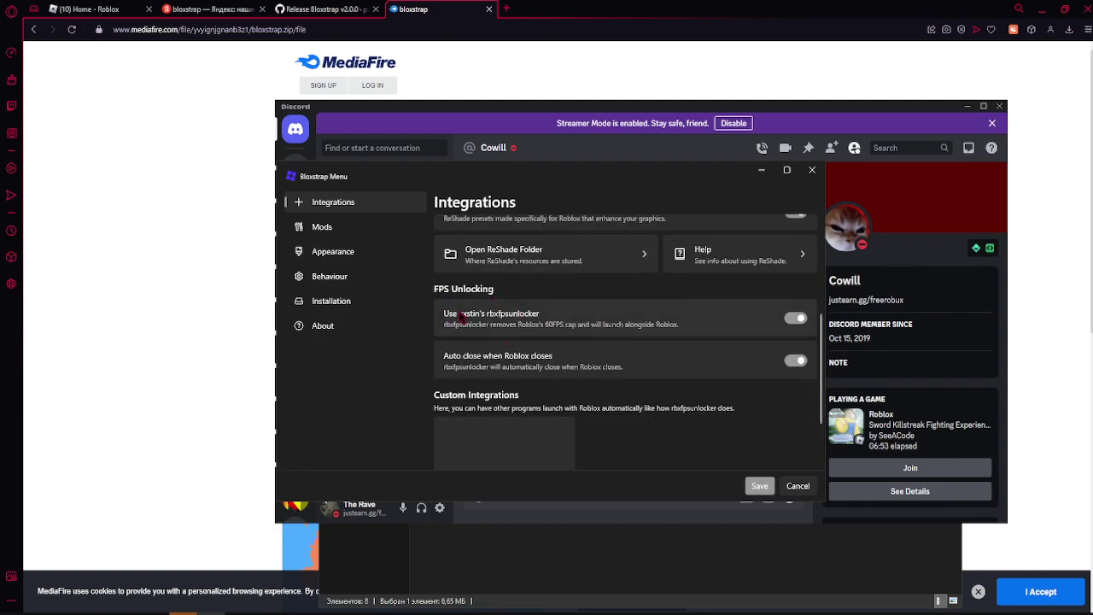
click(350, 228)
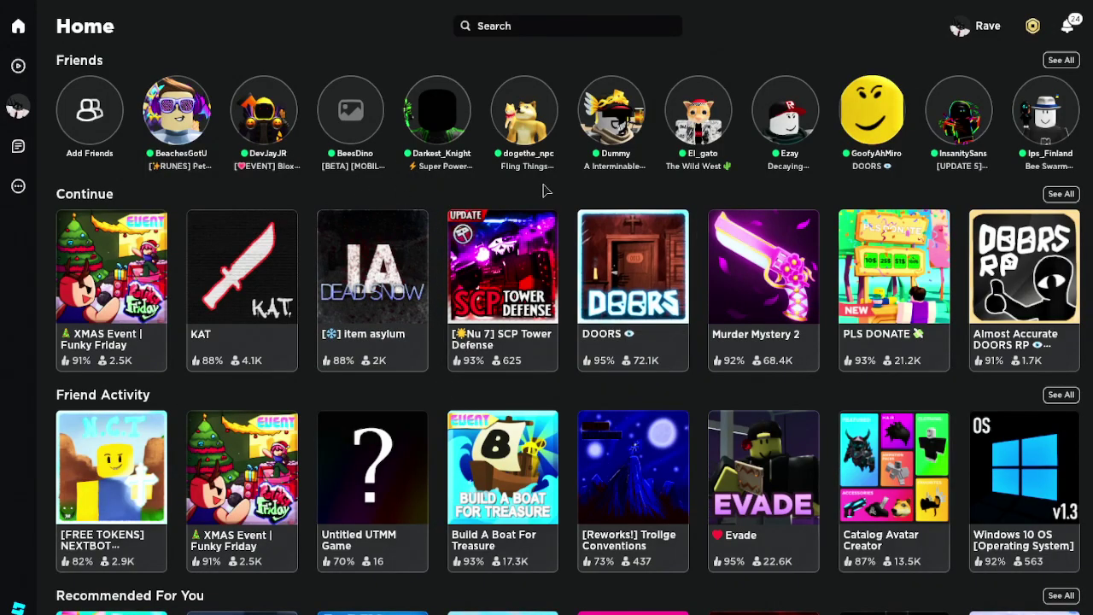
Toggle Disable desktop app on and back off, then bring Mods back over Roblox
key(alt+Tab)
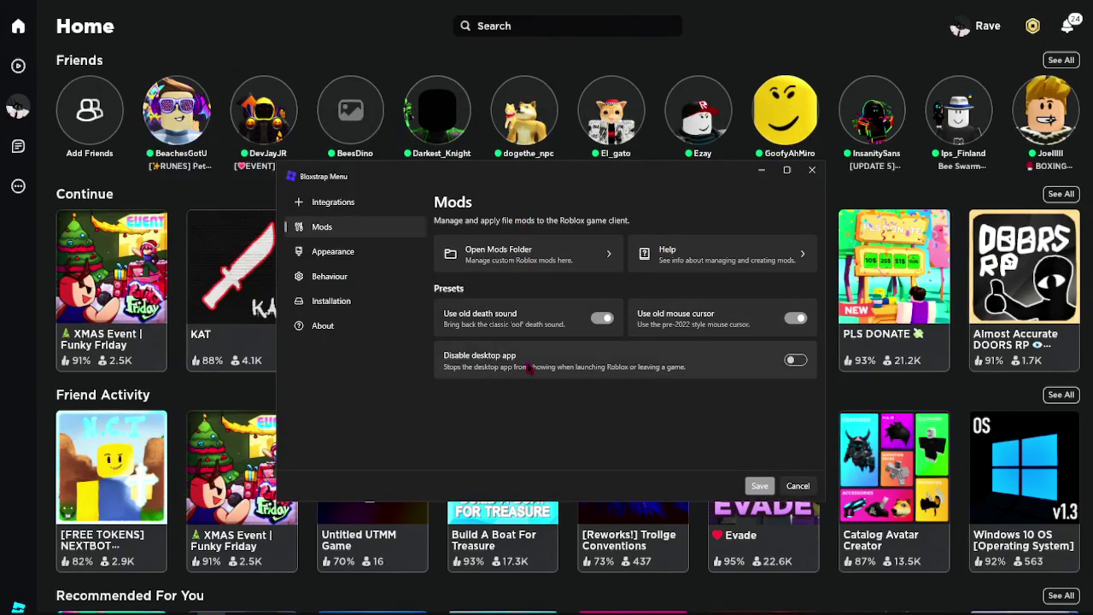
click(796, 362)
click(796, 361)
click(762, 171)
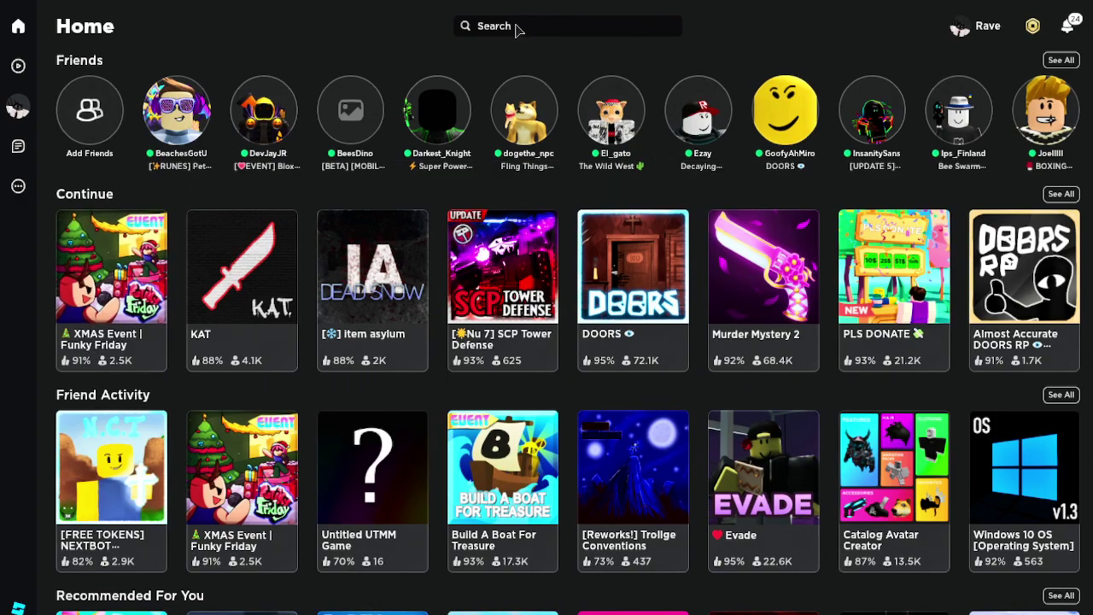
key(alt+Tab)
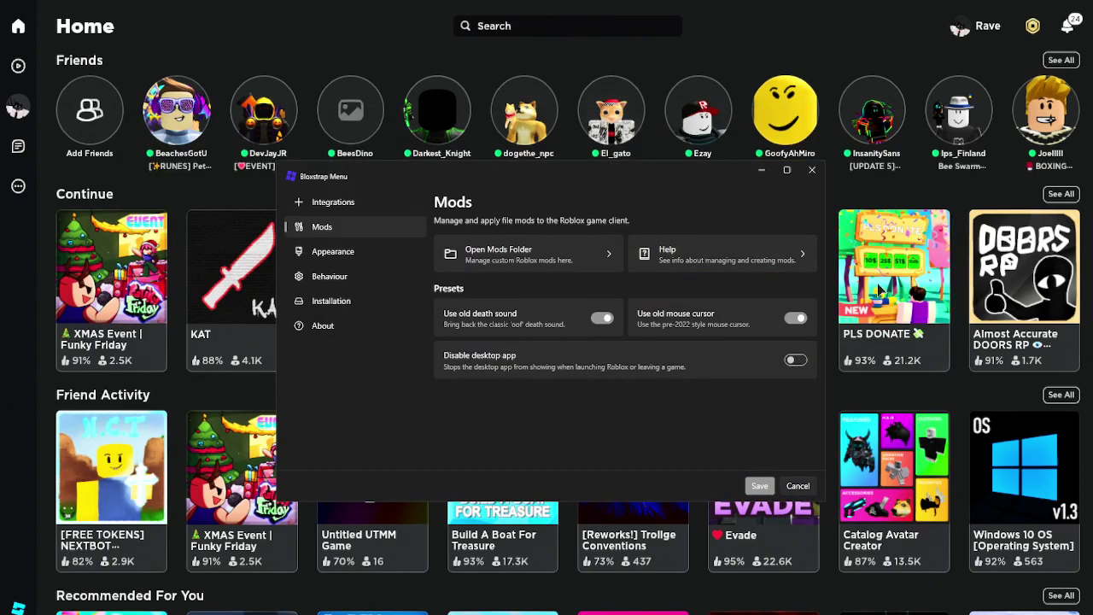
key(alt+Tab)
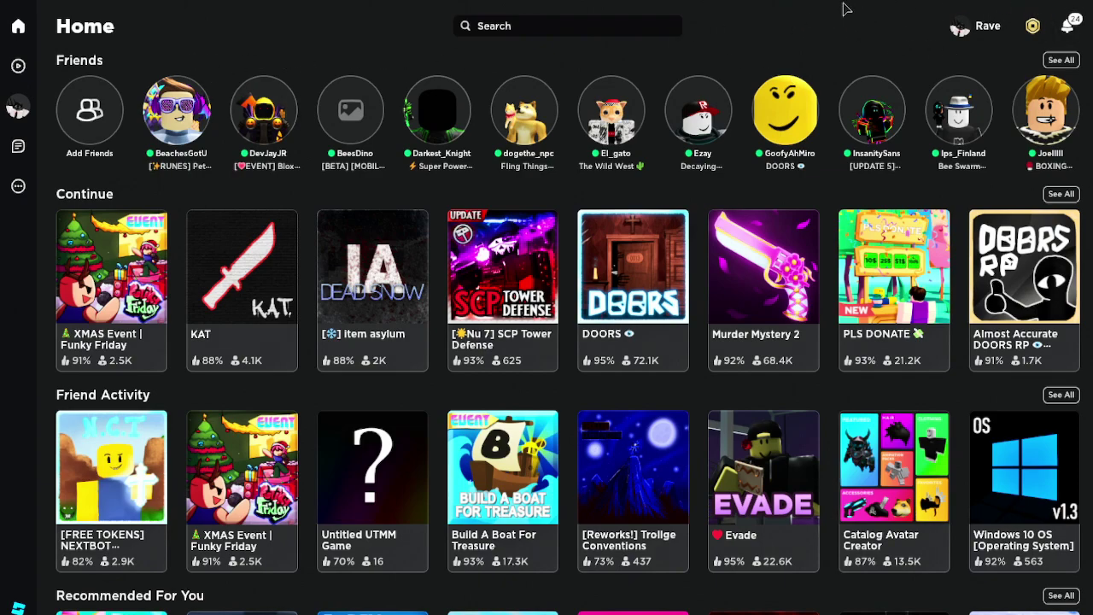
key(alt+Tab)
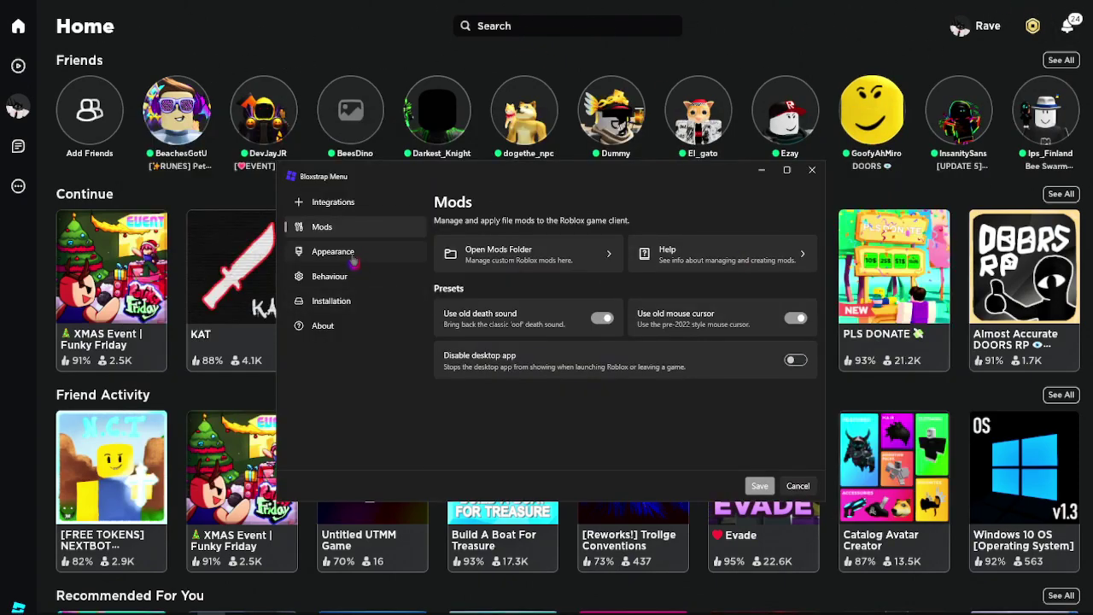
On Appearance, try the Light theme, then return the theme to Dark
click(352, 260)
click(720, 255)
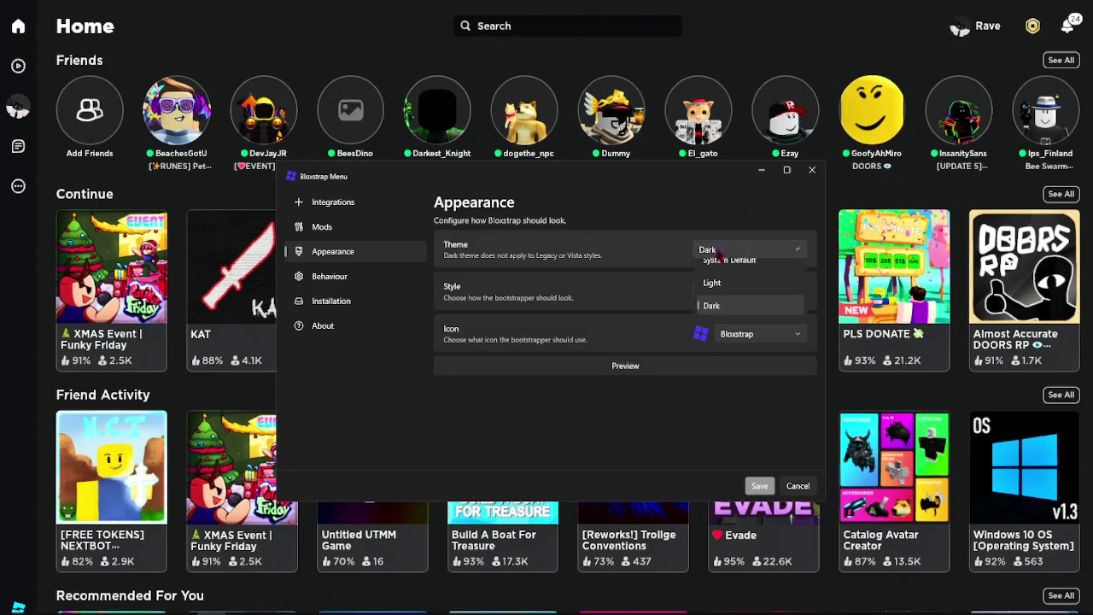
click(712, 297)
click(722, 249)
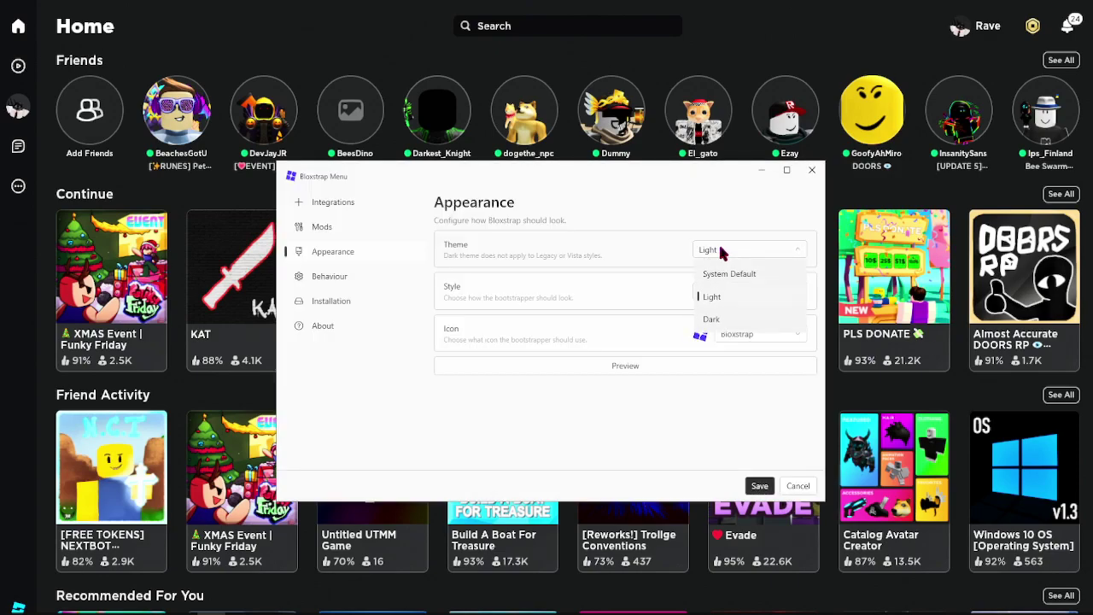
click(712, 319)
Review the Style and Icon lists, keeping style Fluent and the Bloxstrap icon
click(733, 295)
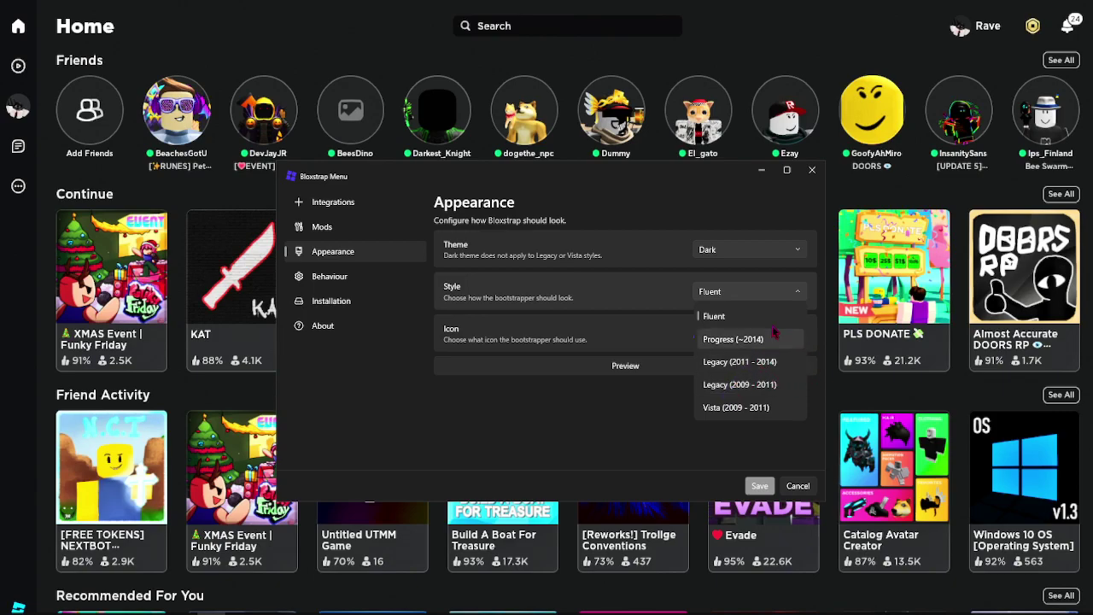
click(743, 307)
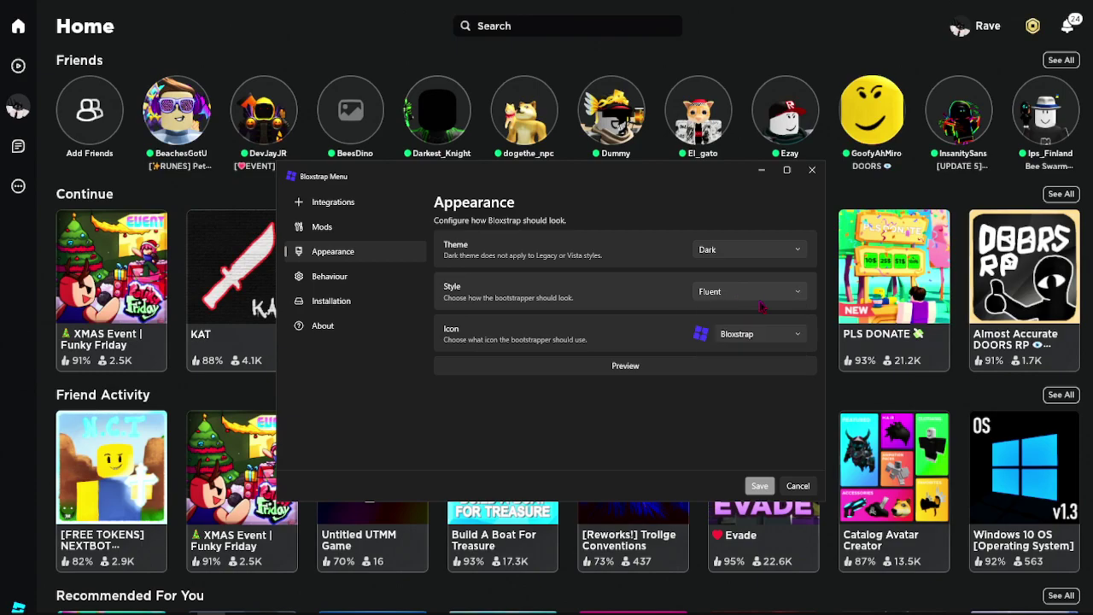
click(751, 337)
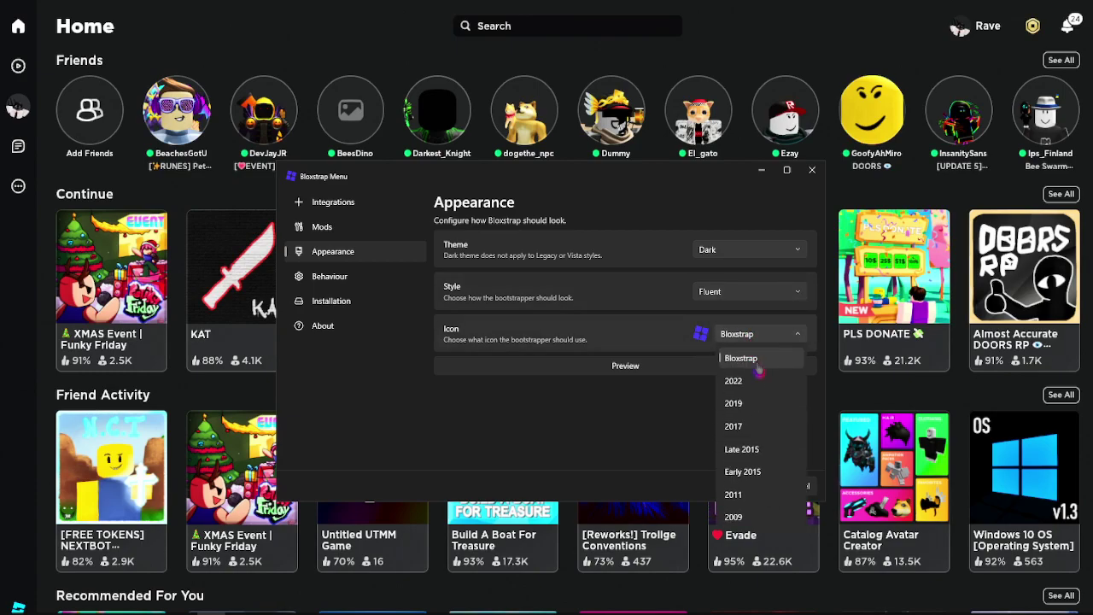
click(733, 345)
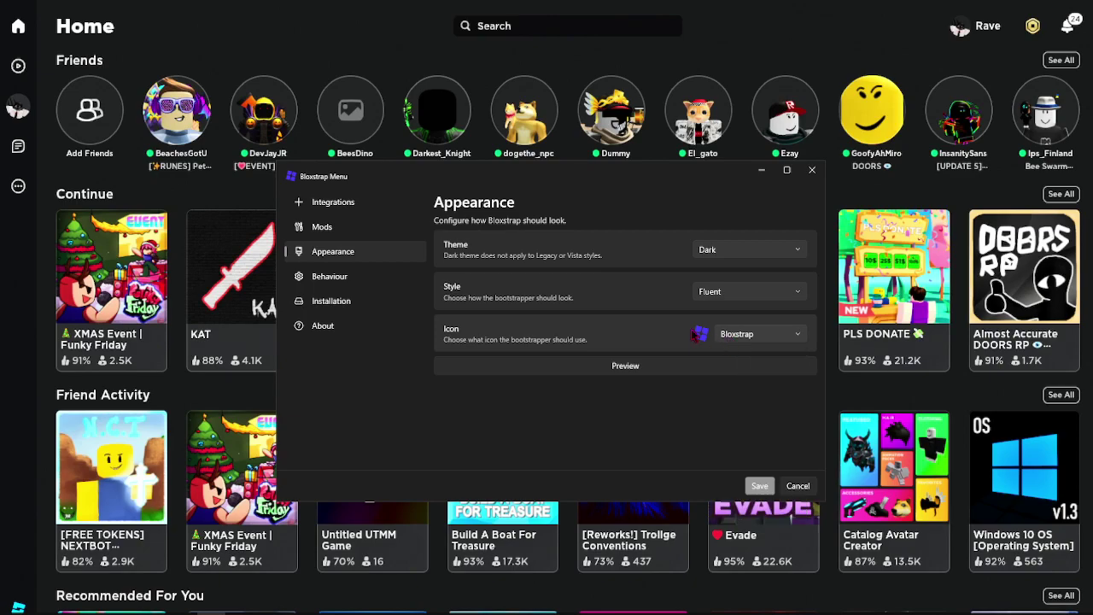
click(329, 280)
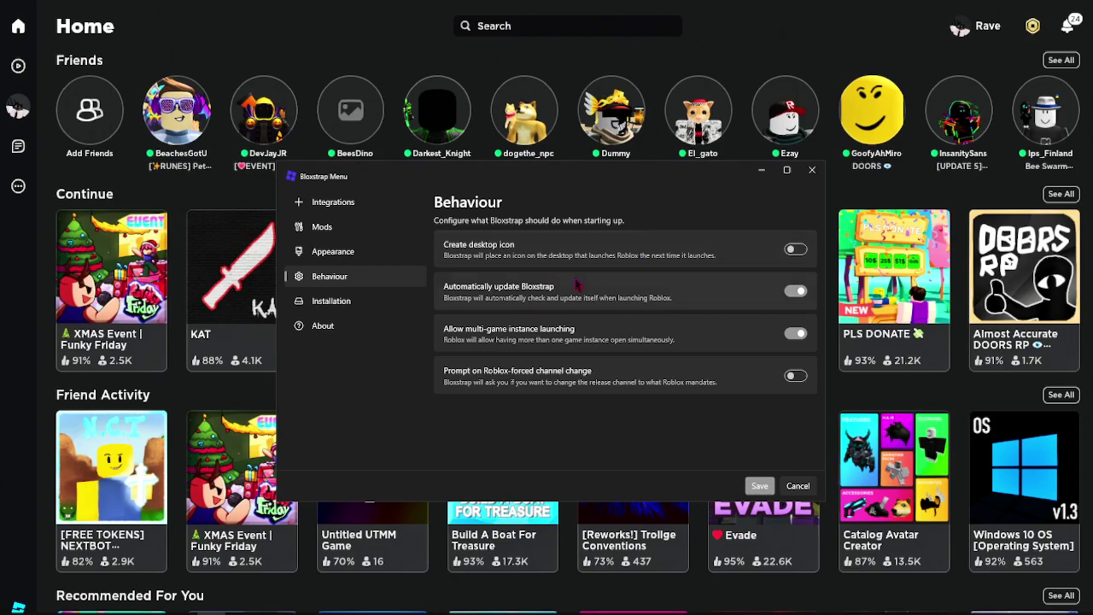
Turn Create desktop icon on and back off, move the menu window, and minimize it
click(795, 248)
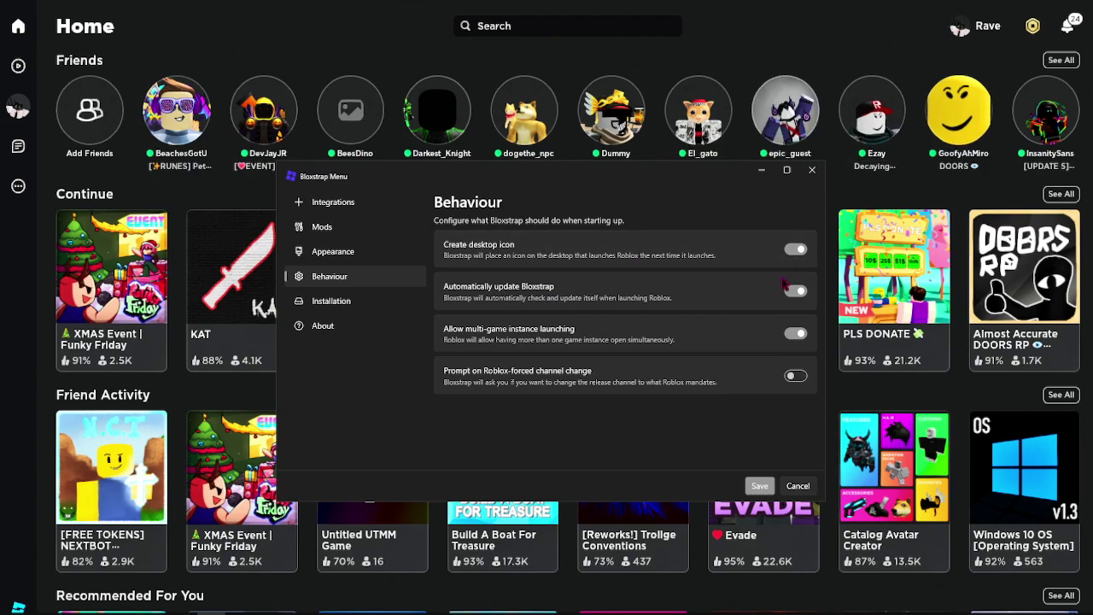
click(796, 249)
drag(611, 177, 522, 209)
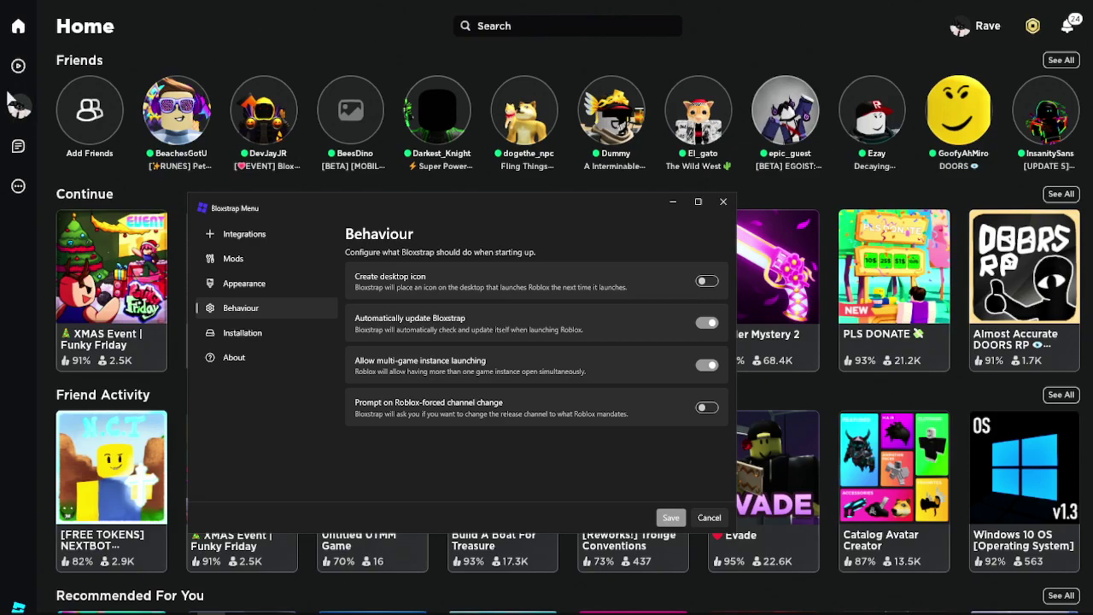
click(482, 54)
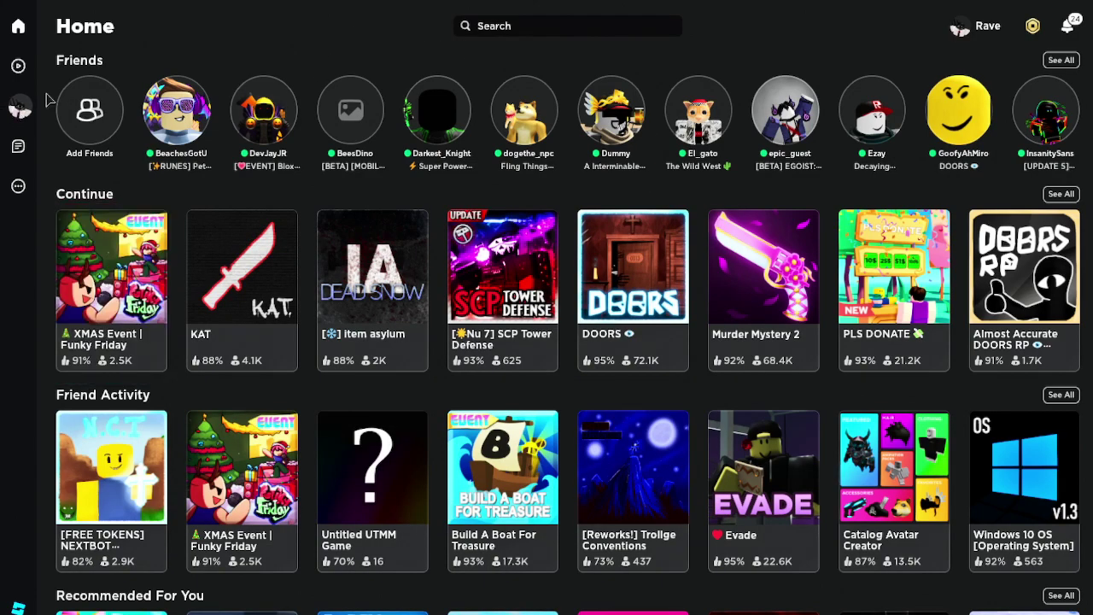
Visit Roblox's Avatar page and return to the Home page
click(12, 111)
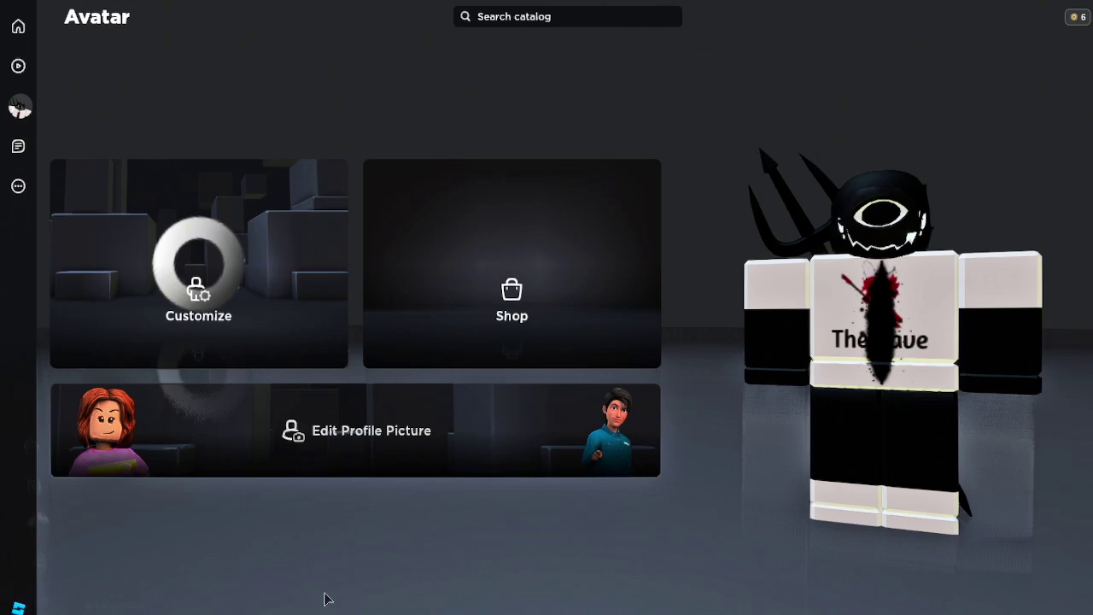
key(Escape)
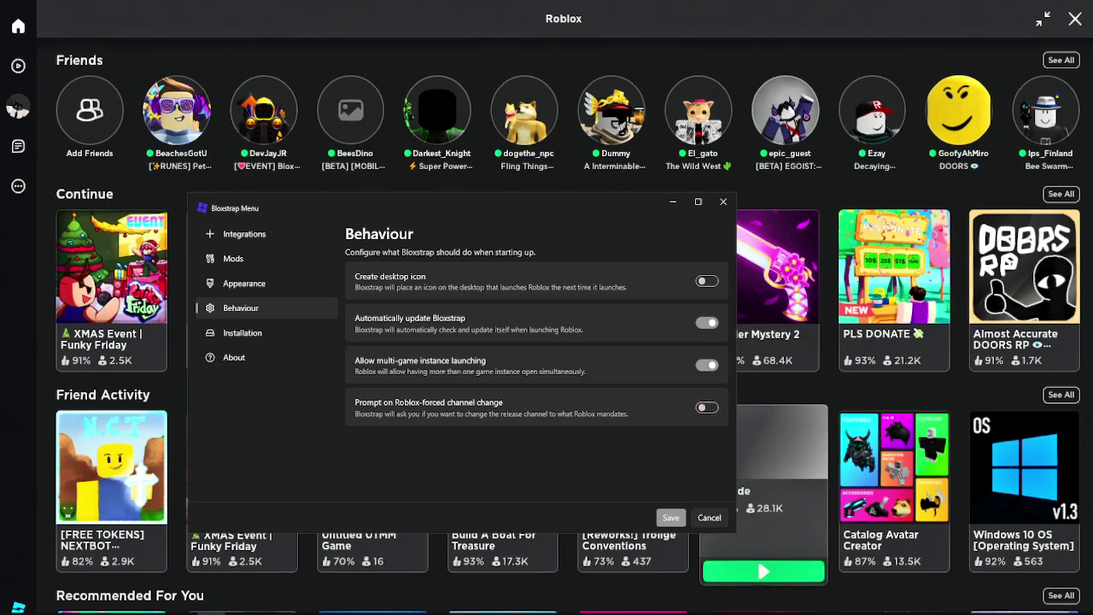
Show the Installation settings with the LIVE channel and version 0.564.1.5640444 deploy details
click(285, 334)
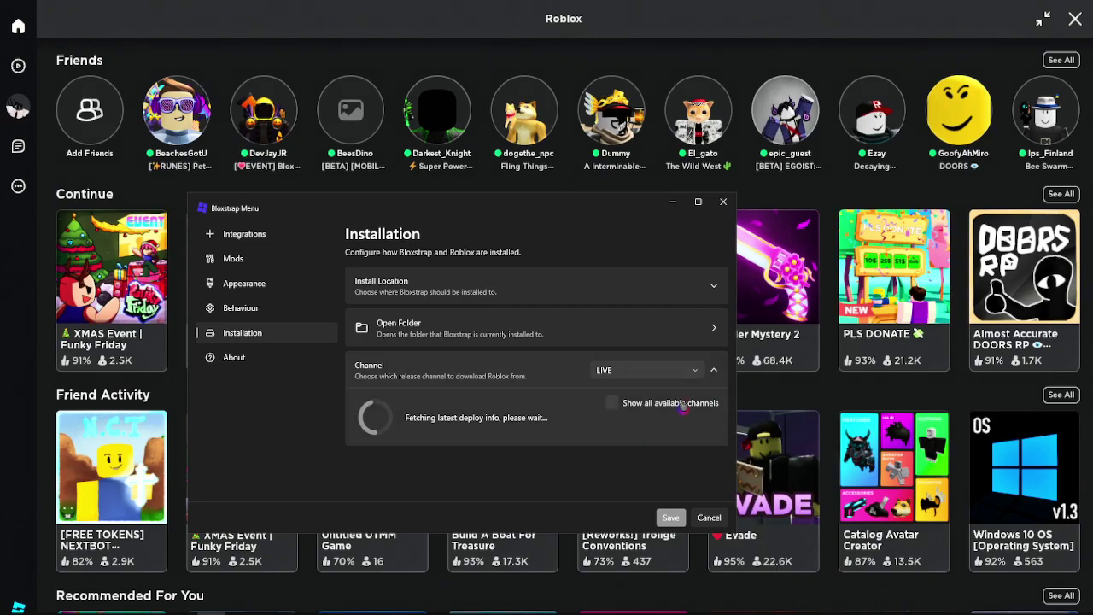
click(248, 309)
click(293, 340)
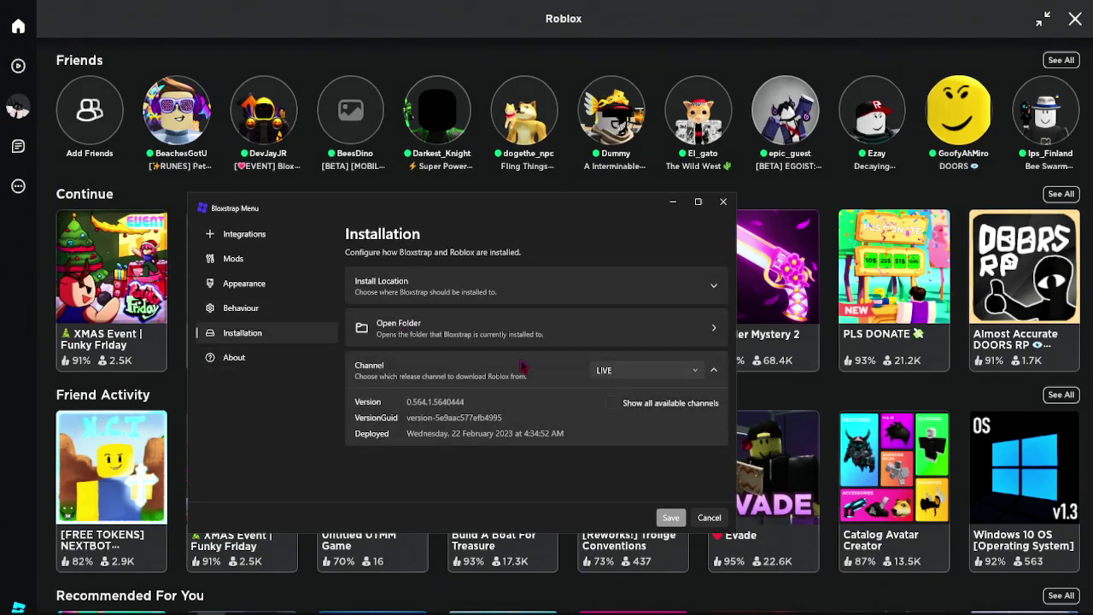
Expand and collapse the Install Location section to check the path, then view the About page
click(431, 292)
click(444, 291)
click(479, 288)
click(513, 293)
click(530, 295)
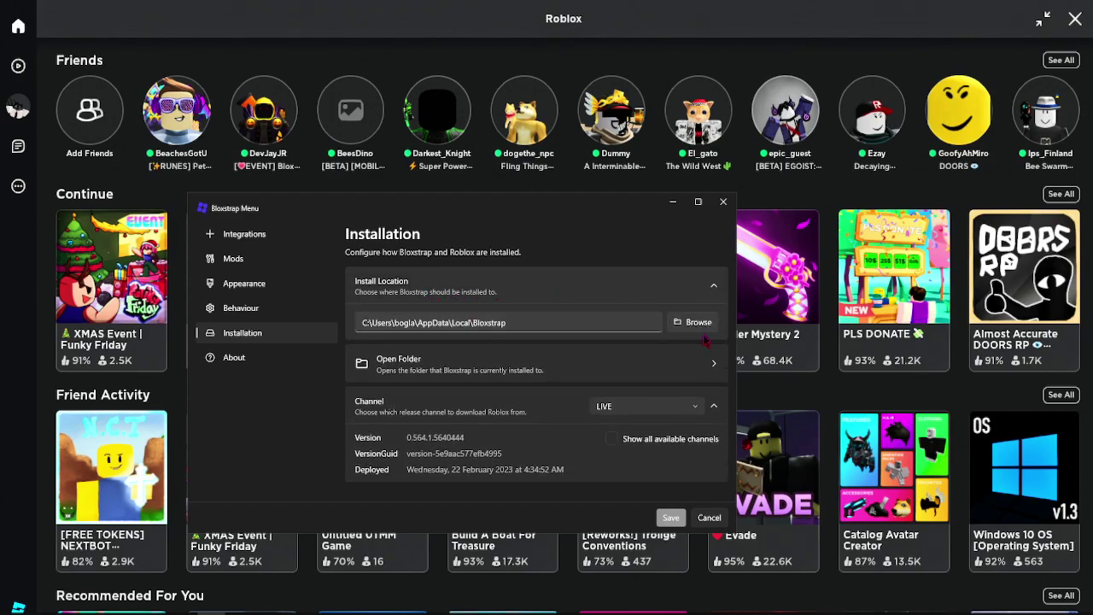
click(451, 295)
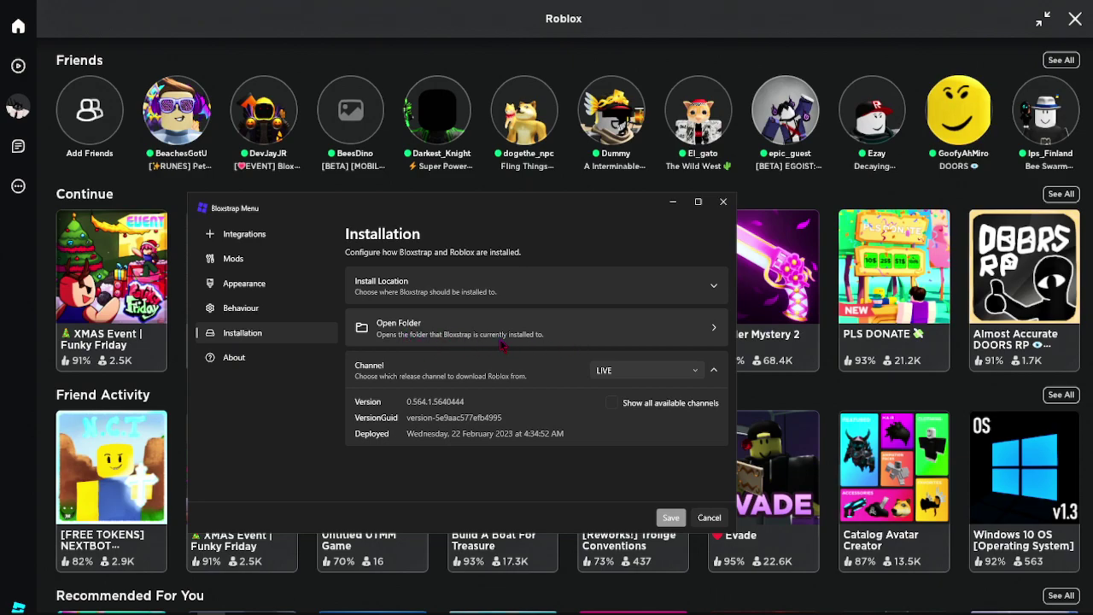
click(237, 362)
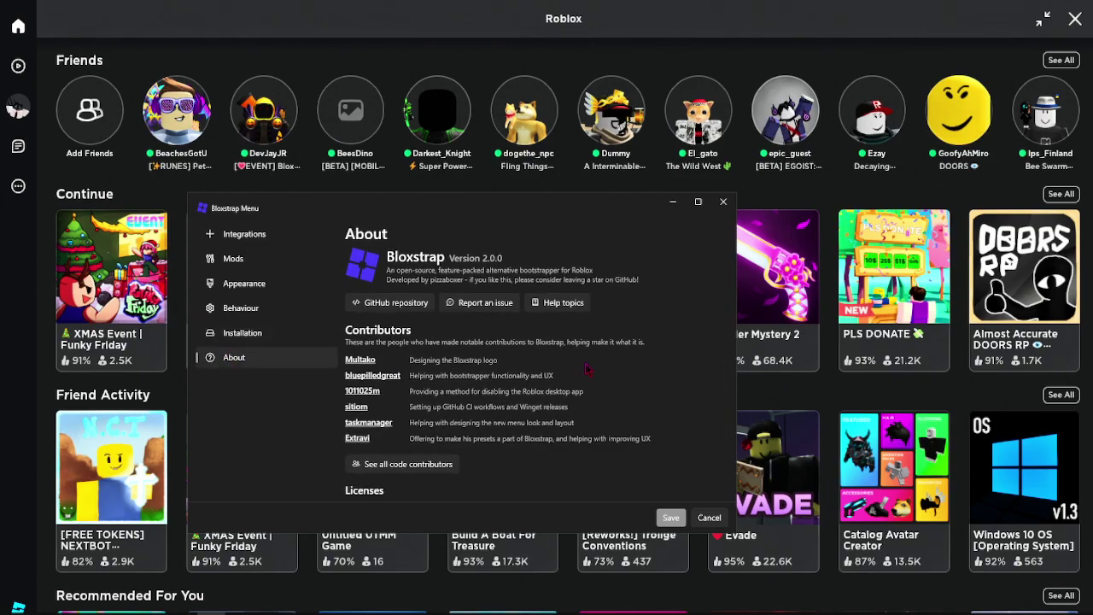
Scroll the About page, return to Integrations, close Bloxstrap, and bring Discord's chat forward
scroll(581, 392, down, 3)
scroll(582, 397, up, 3)
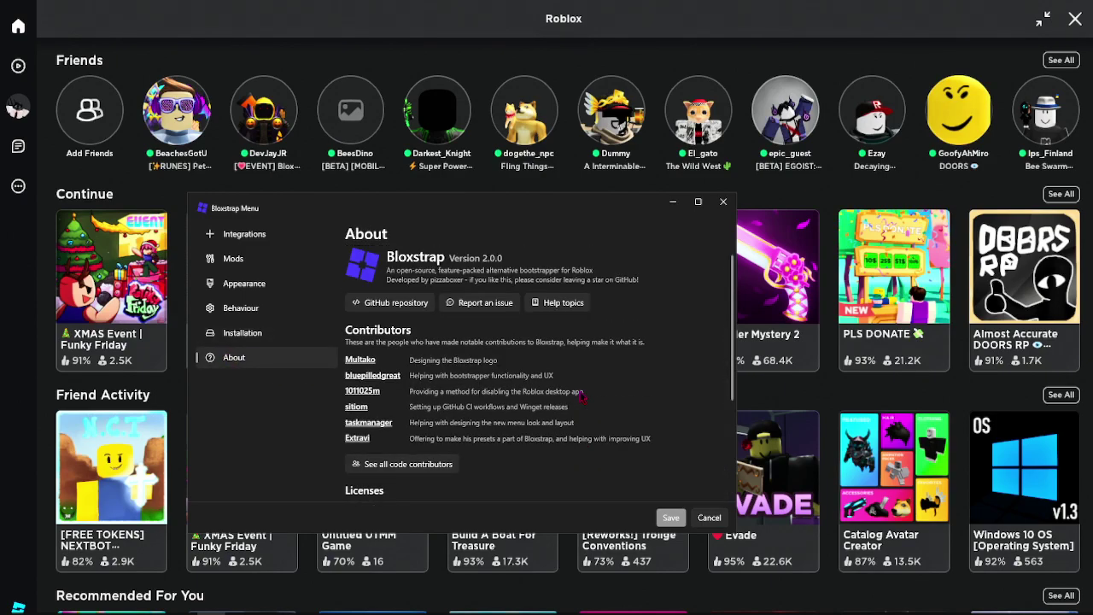
click(254, 237)
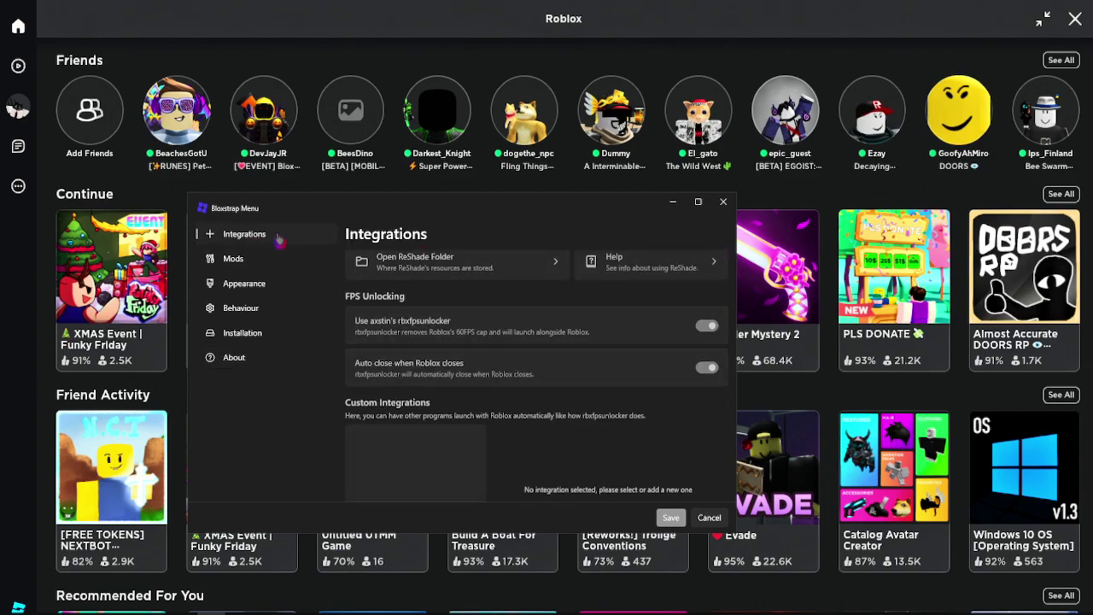
click(724, 203)
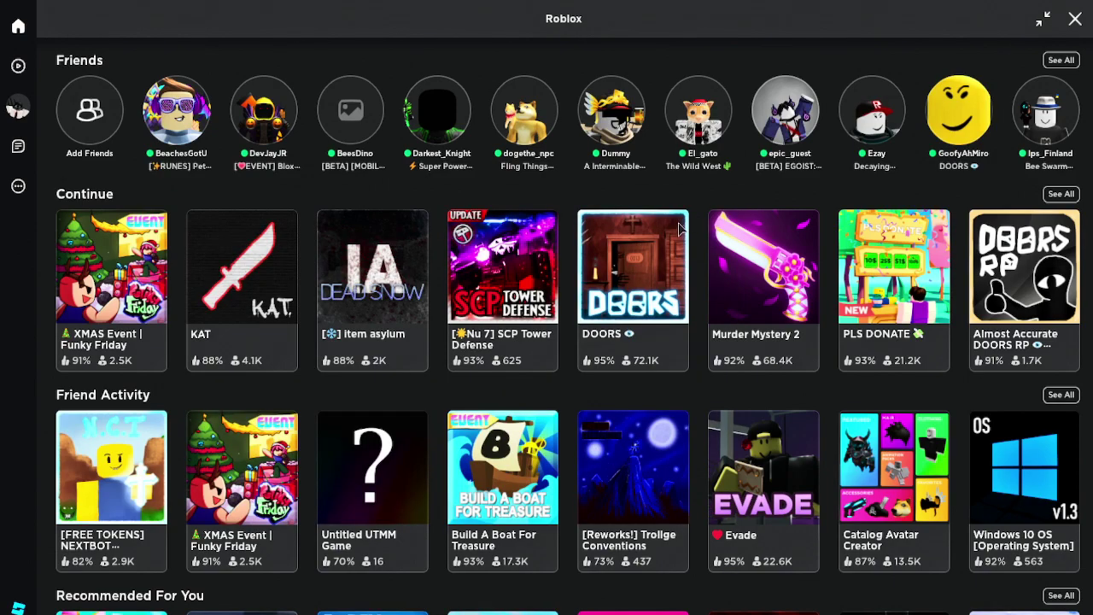
key(alt+Tab)
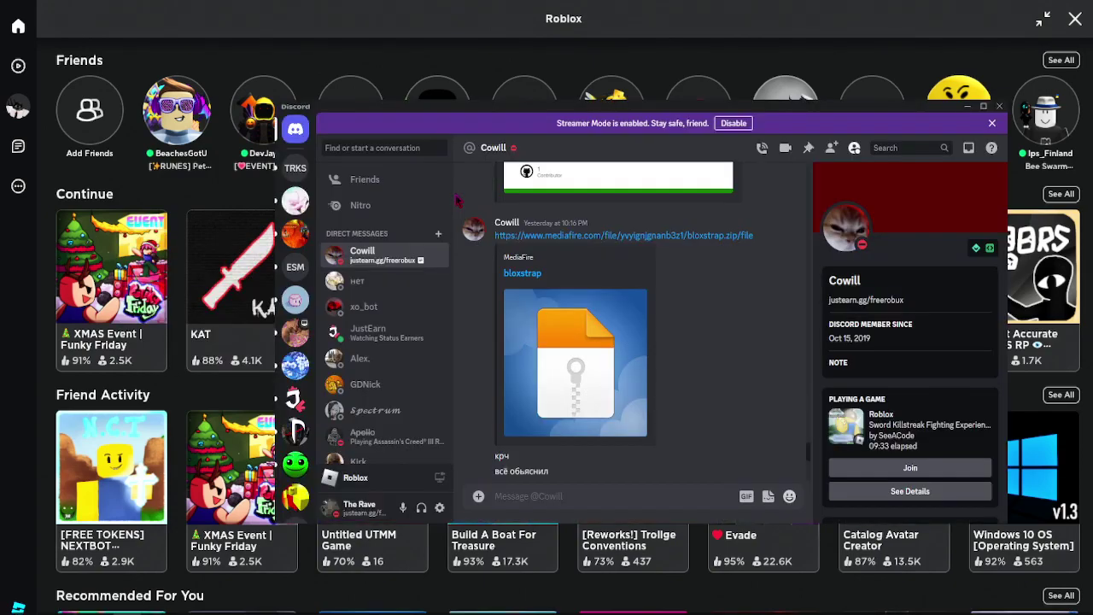